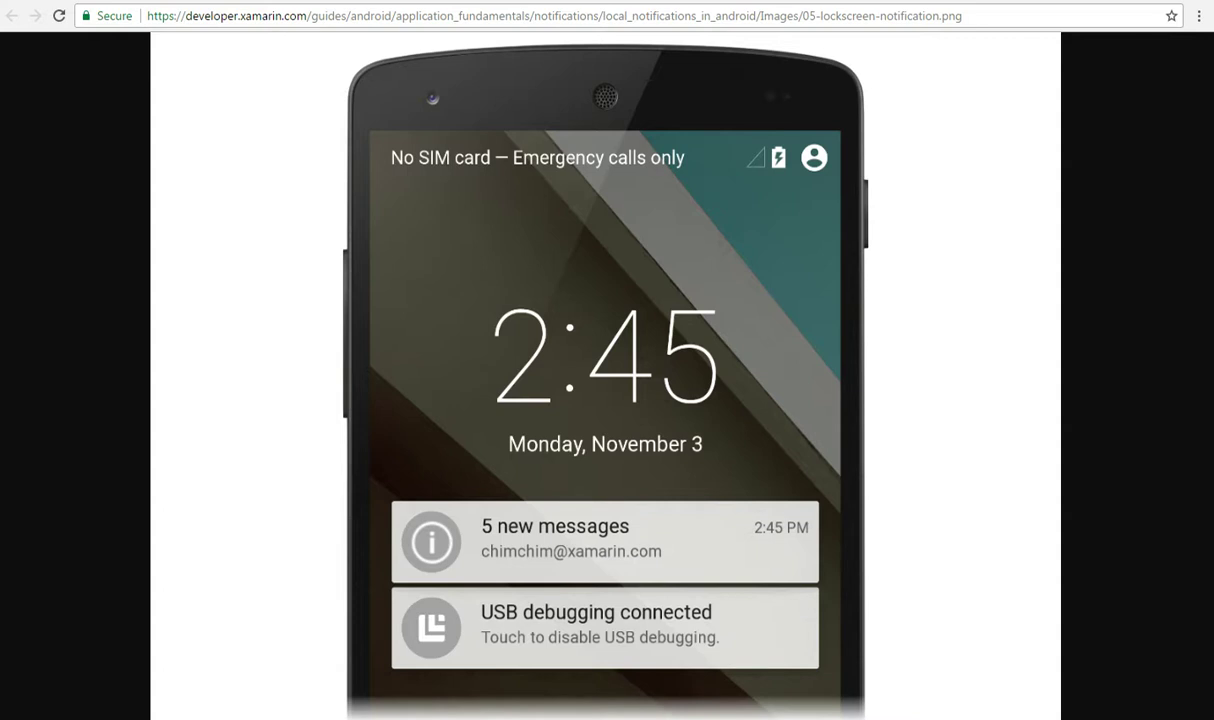
- Open the Google home page in a new browser tab
key("ctrl+t")
type("g")
key("Return")
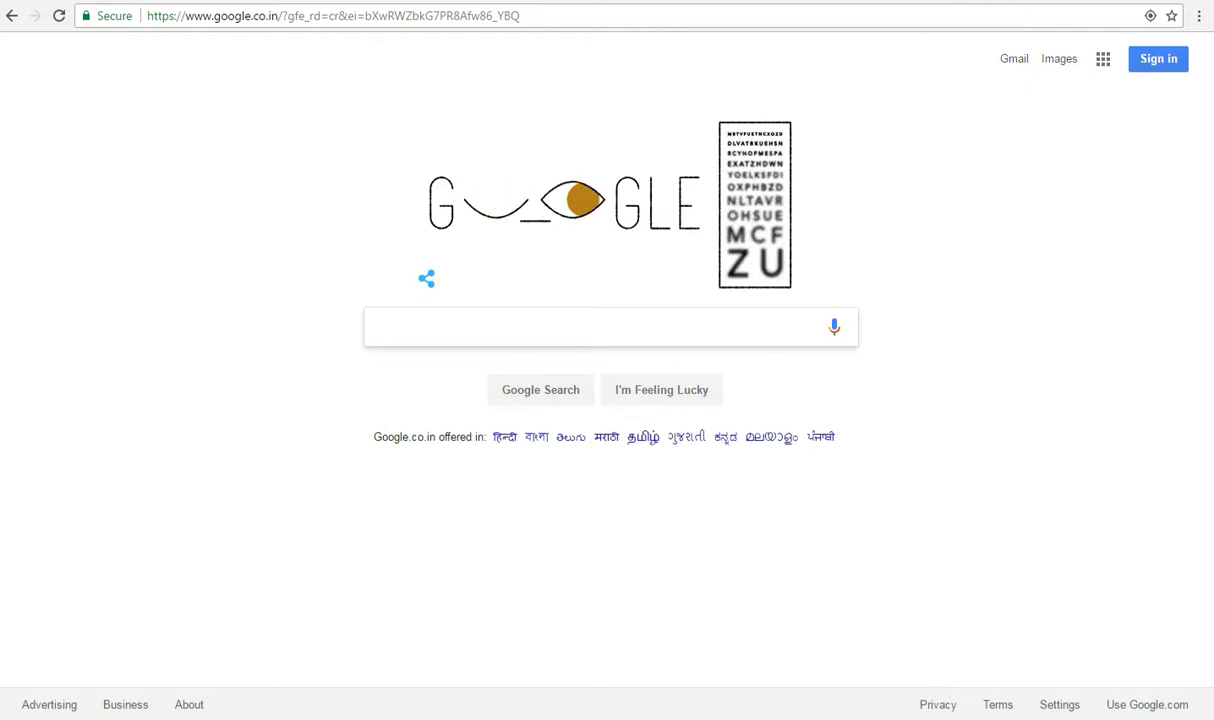
- Search Google for "unity3d local notification android"
type("uity3d")
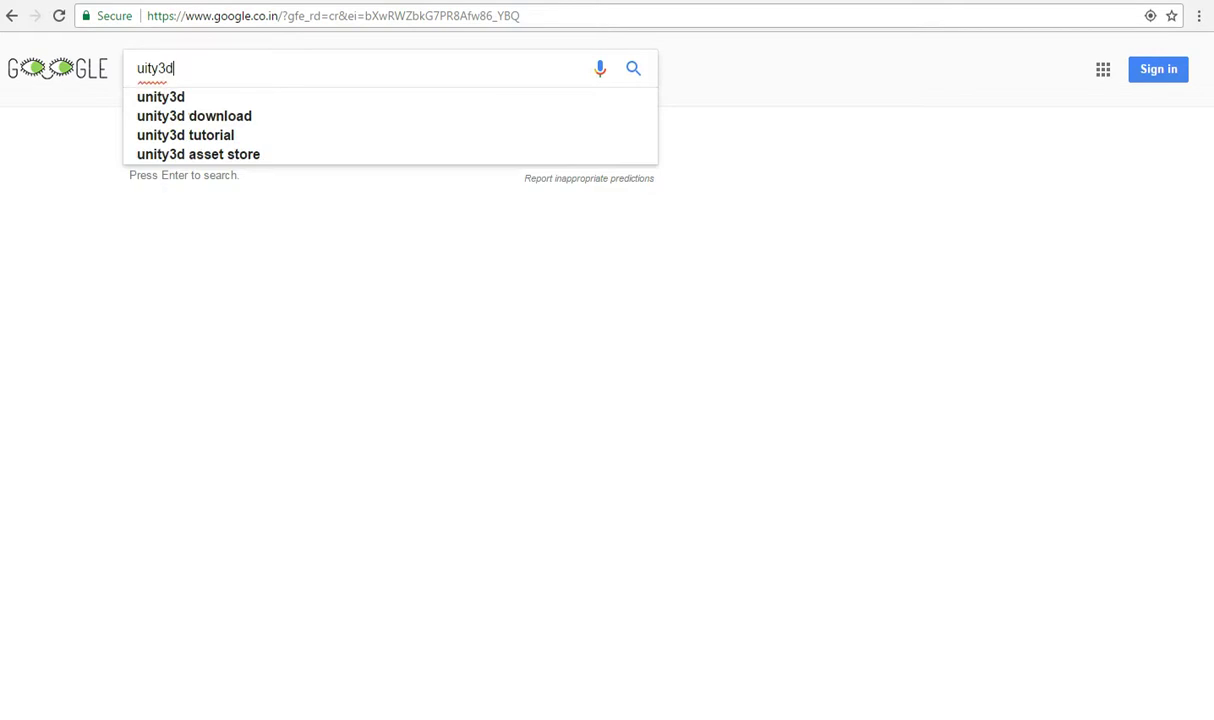
key("Down")
key("BackSpace")
key("BackSpace")
key("BackSpace")
key("BackSpace")
key("BackSpace")
key("BackSpace")
key("BackSpace")
key("BackSpace")
key("BackSpace")
key("BackSpace")
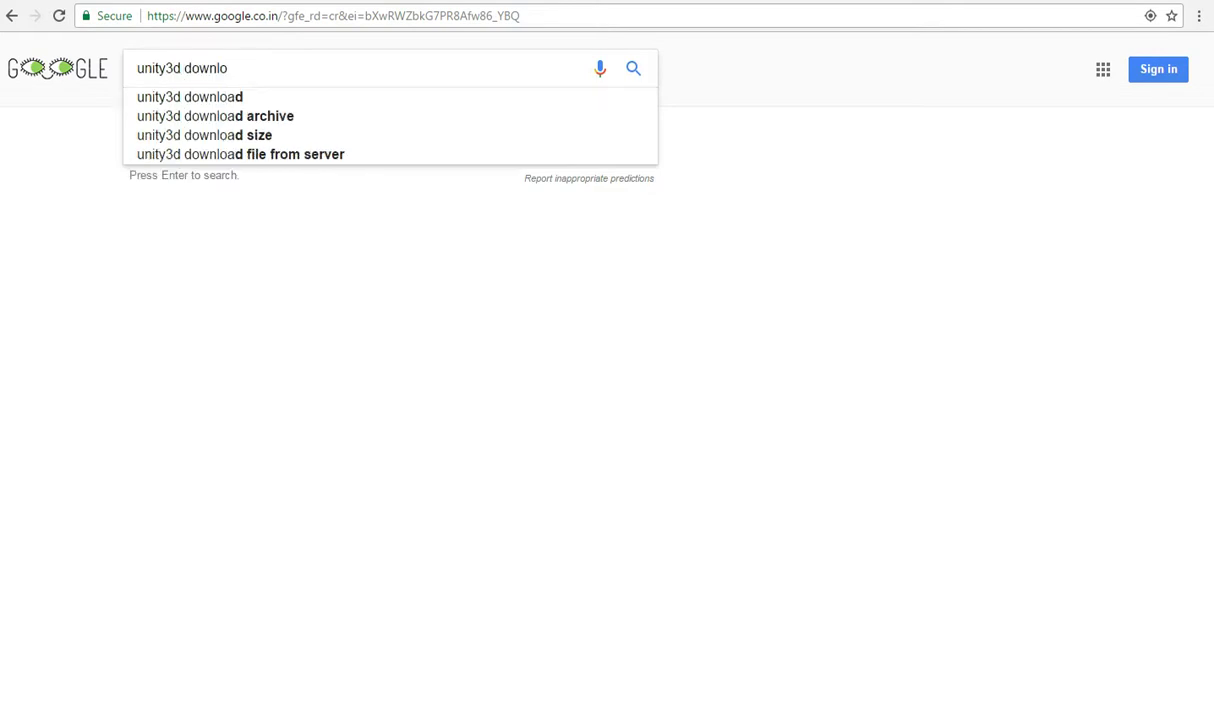
type("d locat")
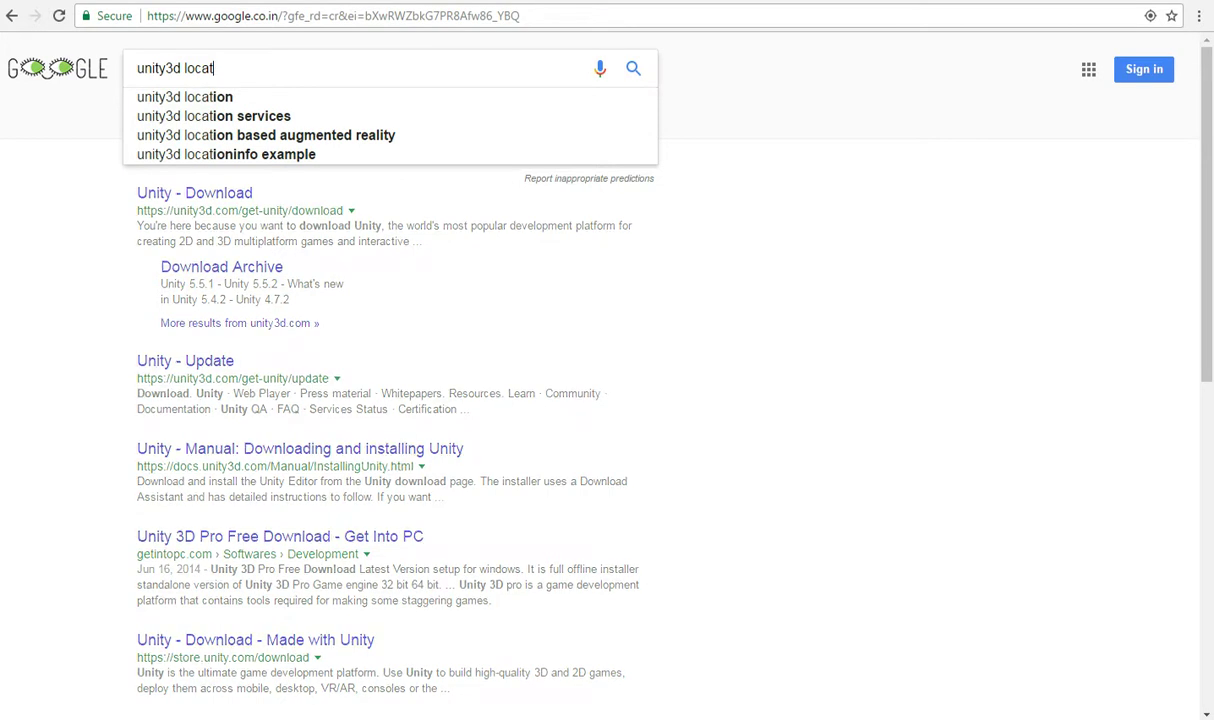
key("BackSpace")
type("l no")
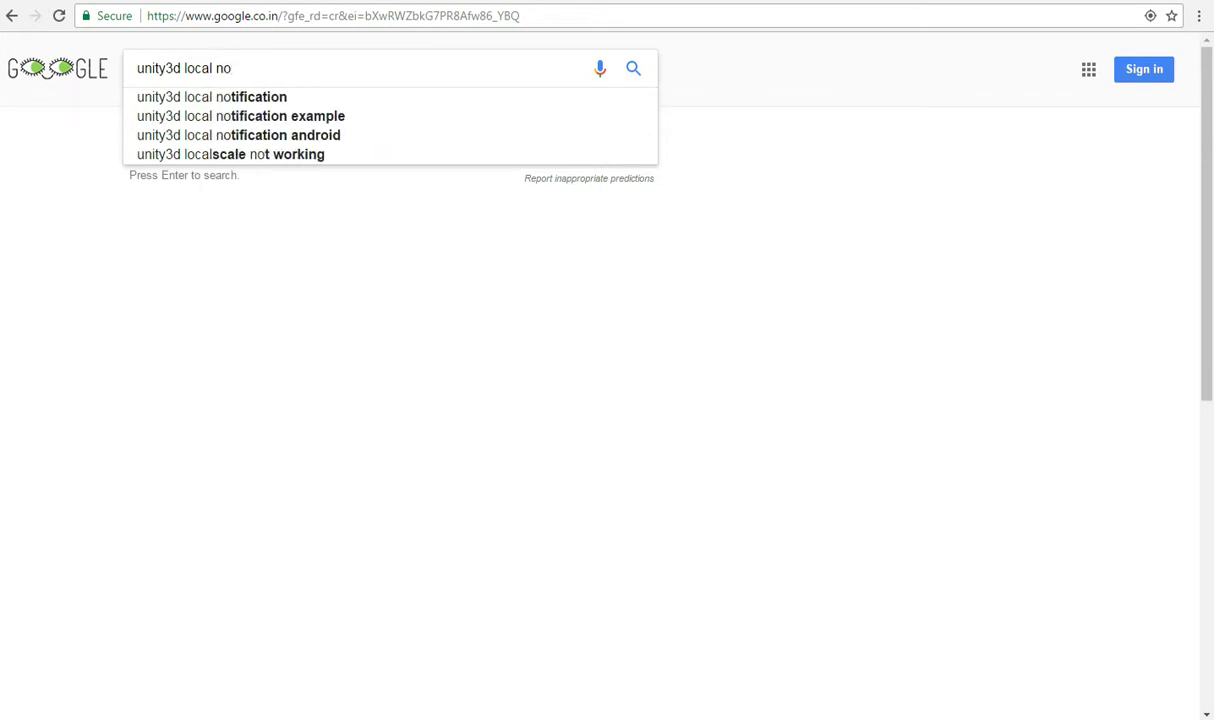
key("Down")
type("android")
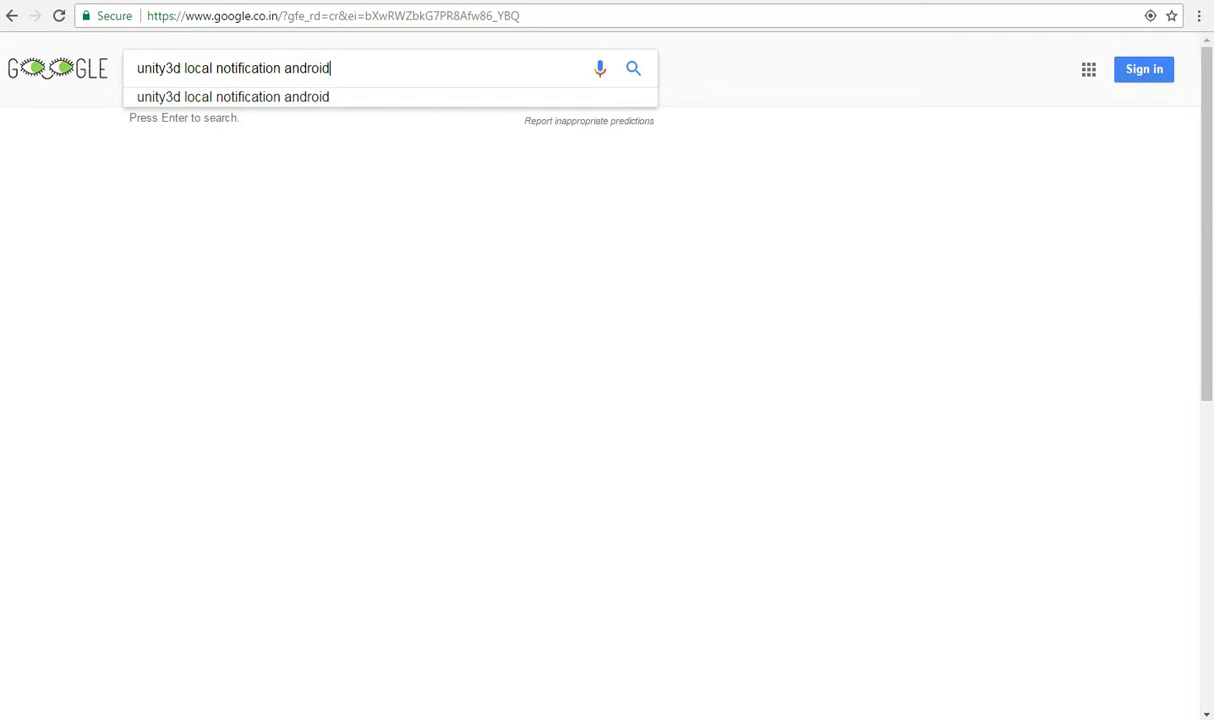
key("Return")
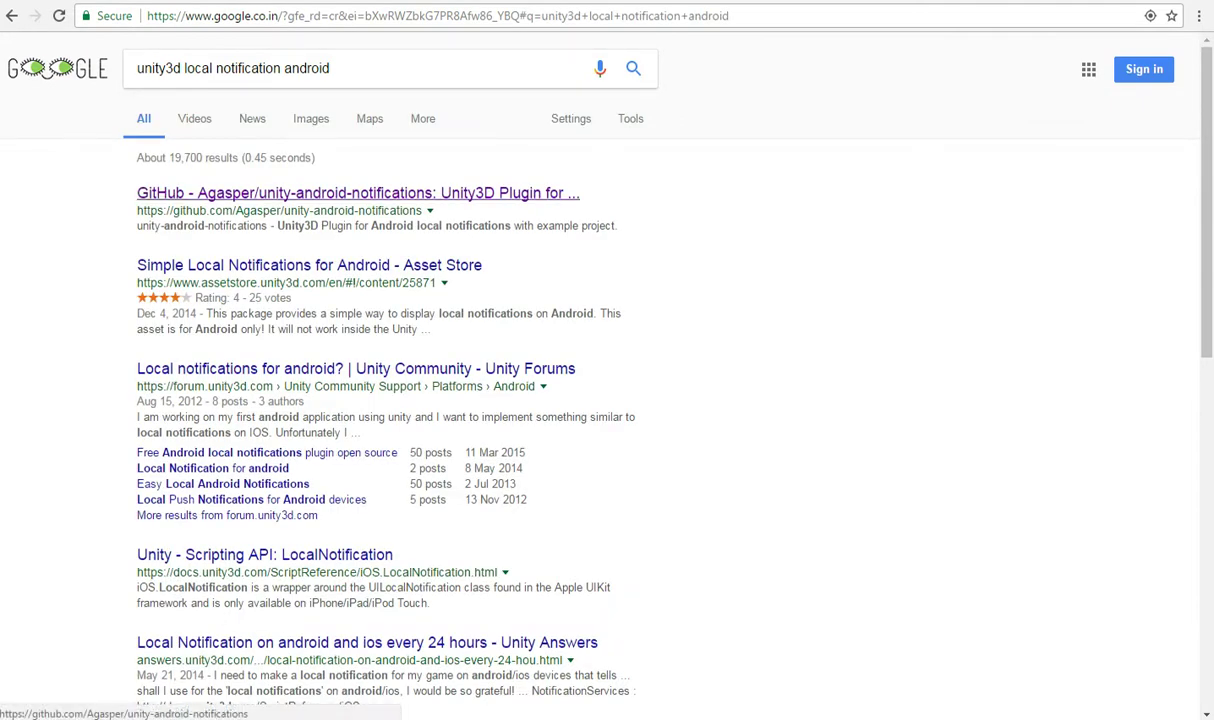
- Open the GitHub search result for the unity-android-notifications plugin and download the repository as a ZIP
left_click(357, 193)
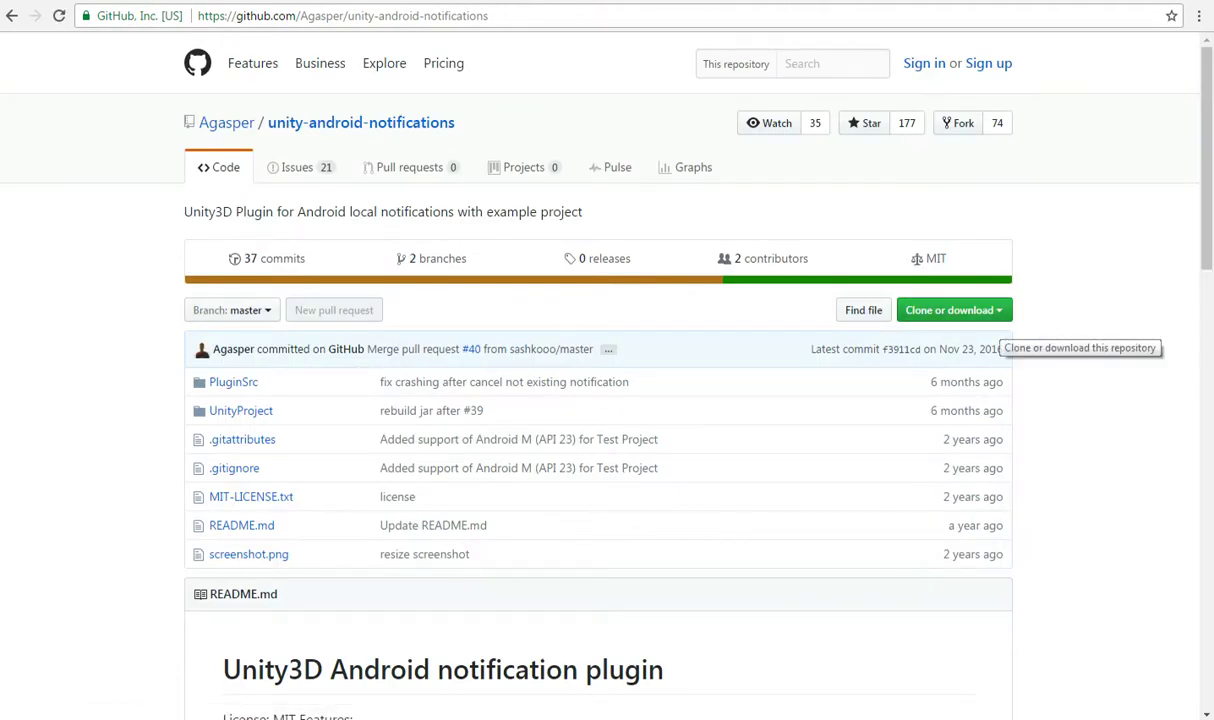
left_click(995, 312)
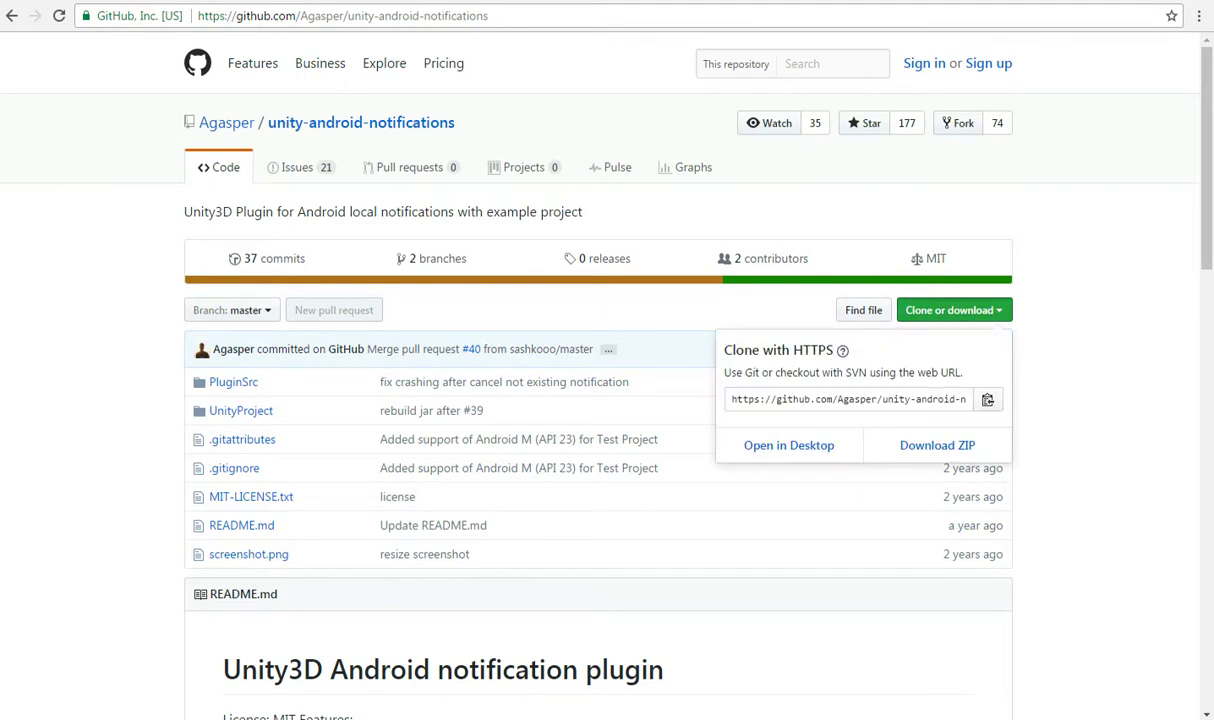
left_click(937, 445)
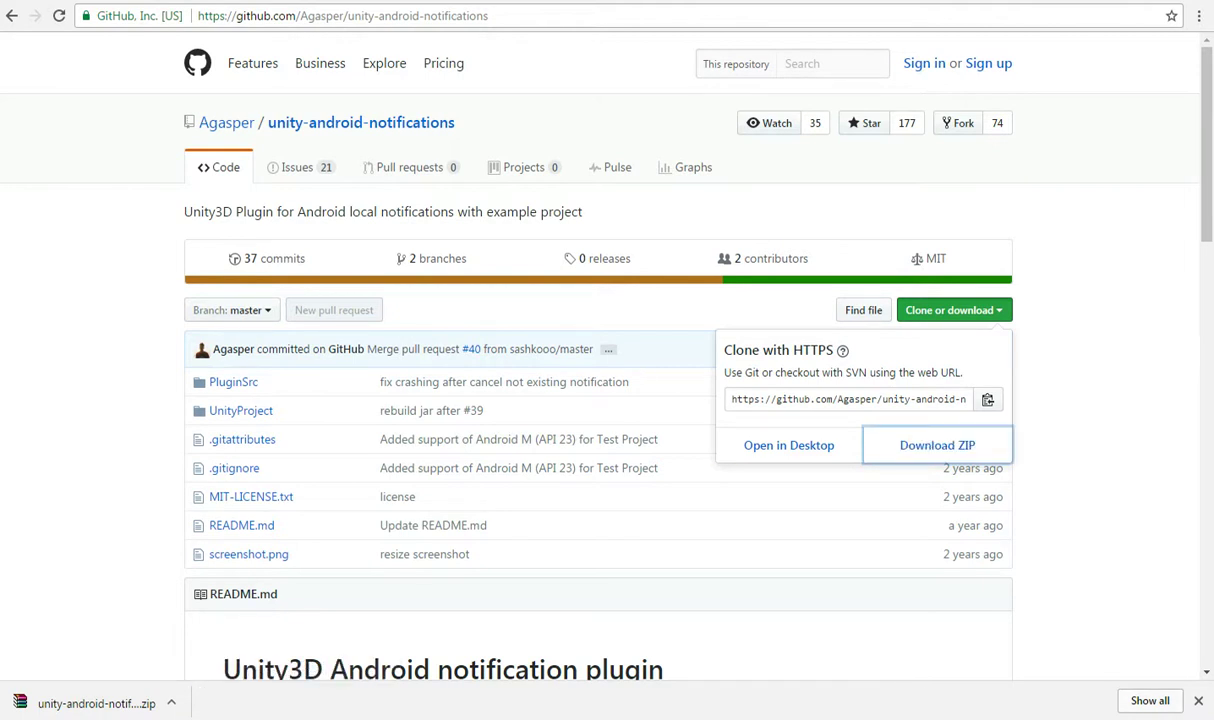
- Show the downloaded unity-android-notifications-master archive in its folder and extract it to a folder of the same name
key("ctrl+j")
left_click(458, 202)
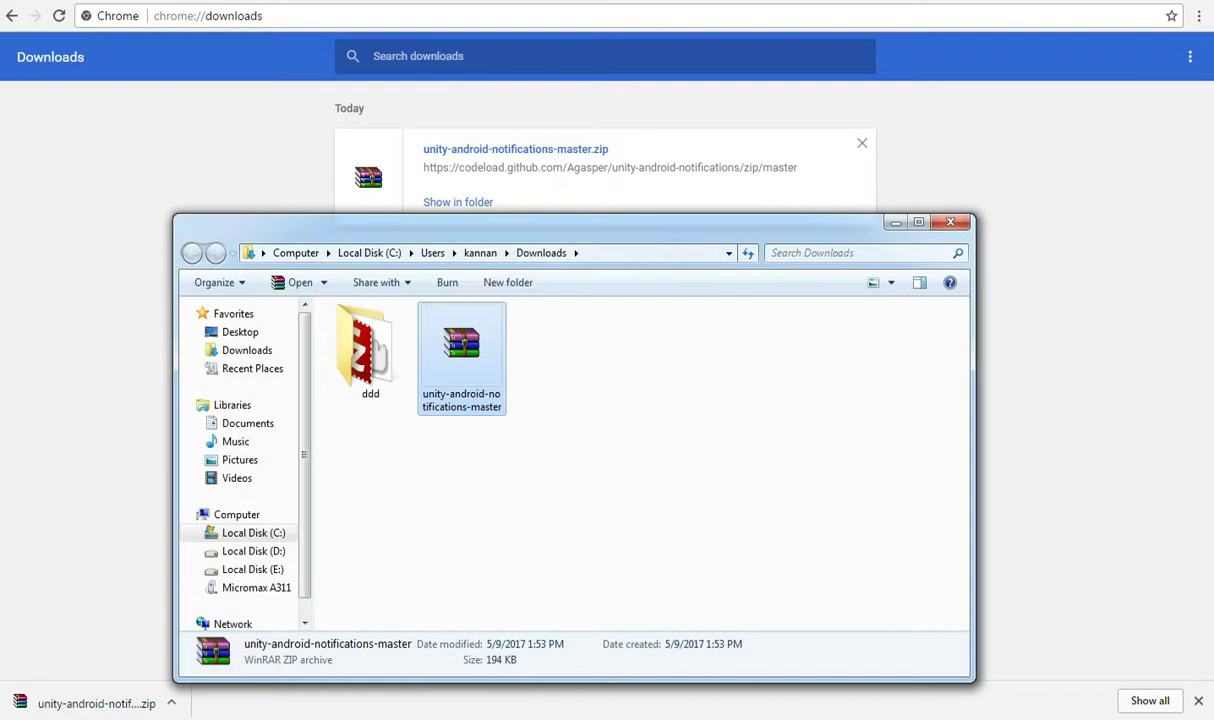
right_click(470, 369)
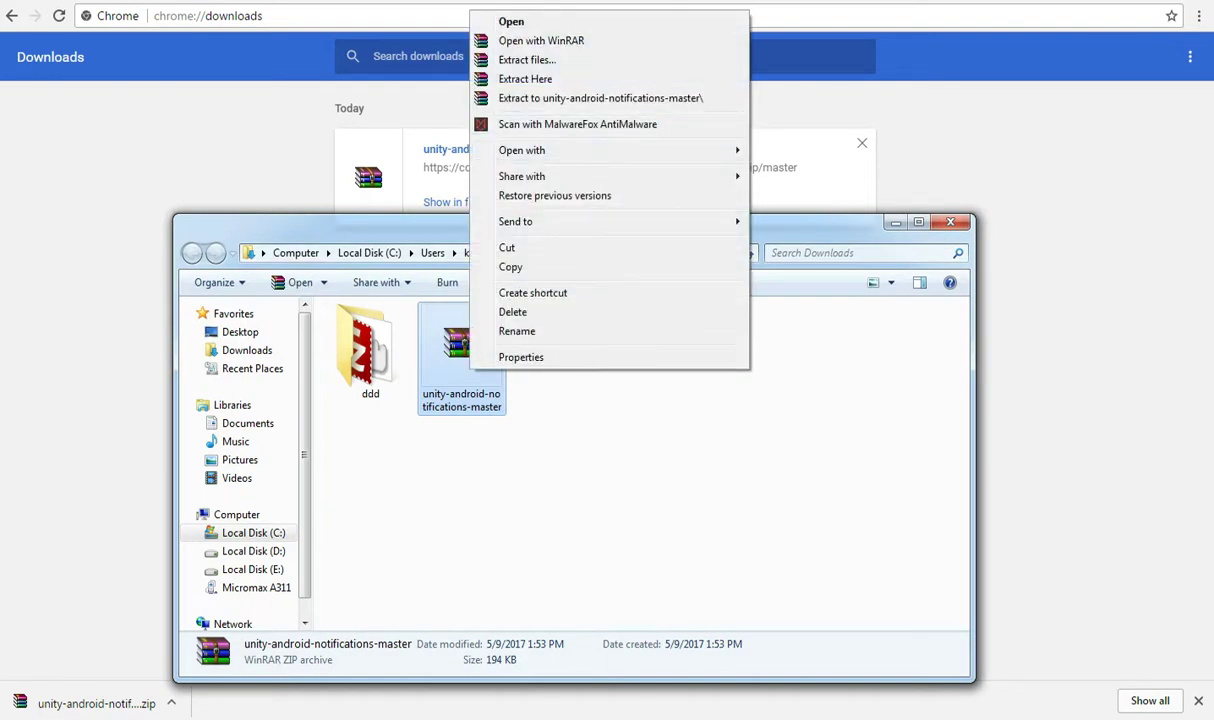
left_click(600, 98)
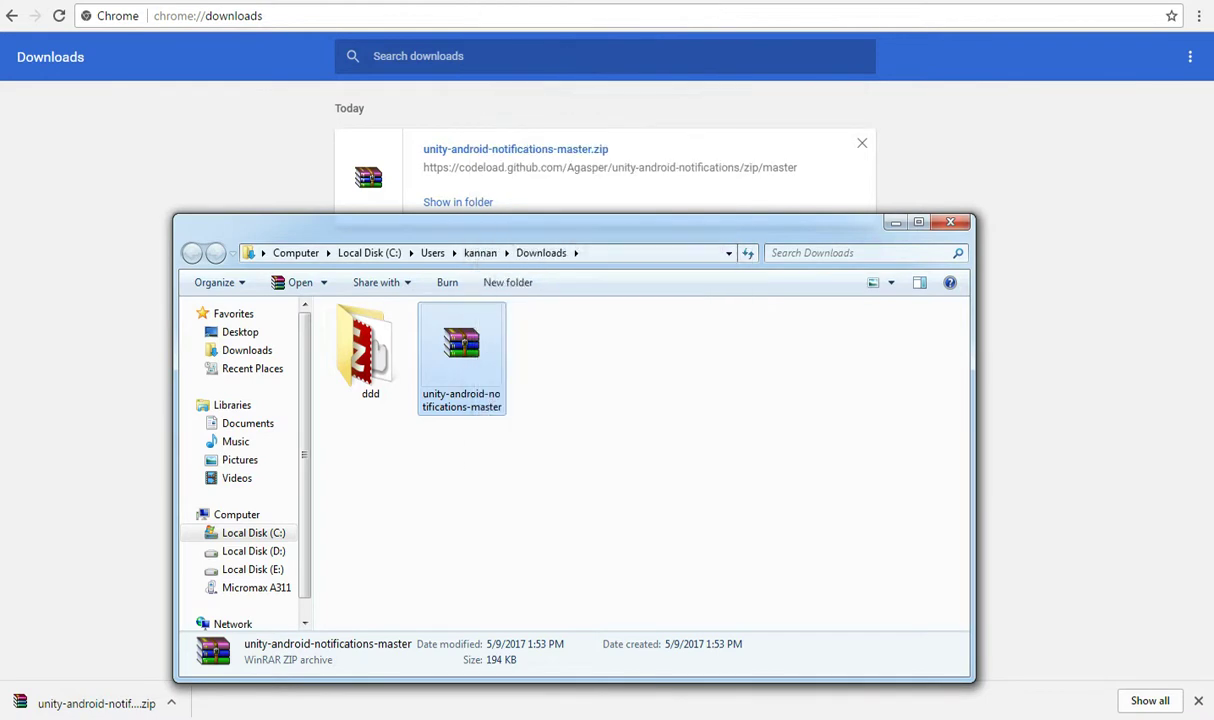
- Open the NotificationTest scene from the extracted UnityProject's Assets folder in Unity, continuing despite the non-matching editor version
double_click(462, 357)
left_click(424, 333)
double_click(424, 333)
double_click(374, 351)
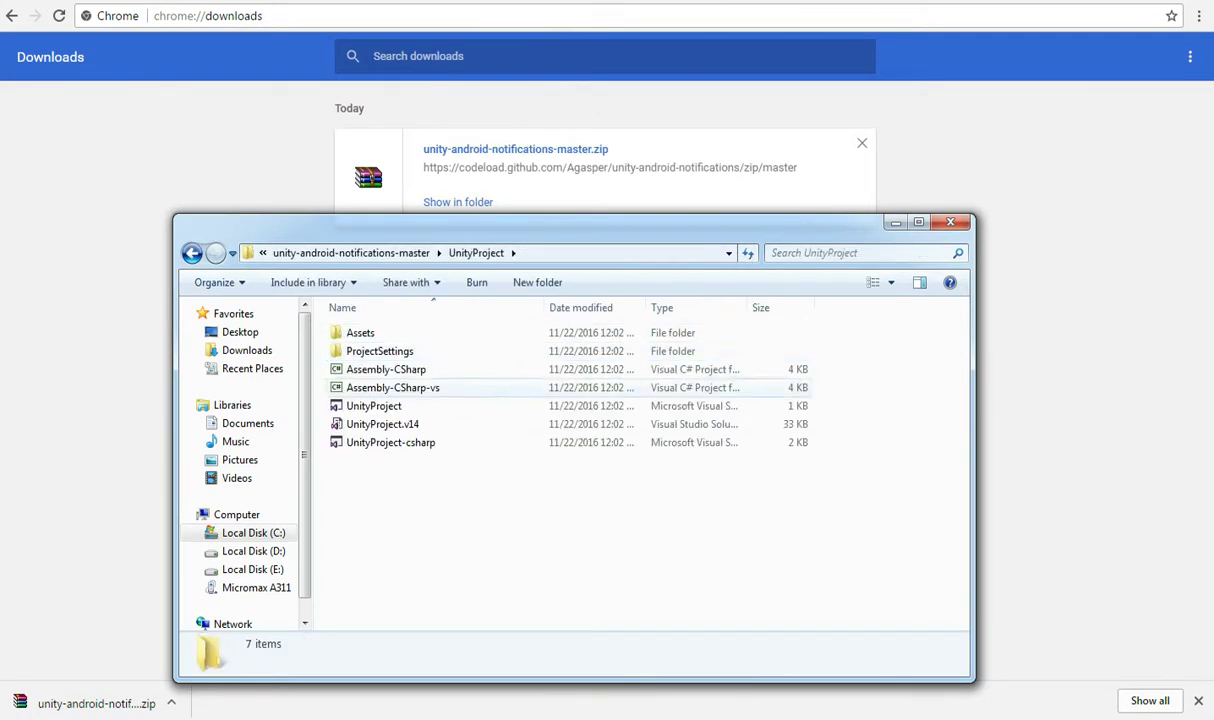
double_click(360, 332)
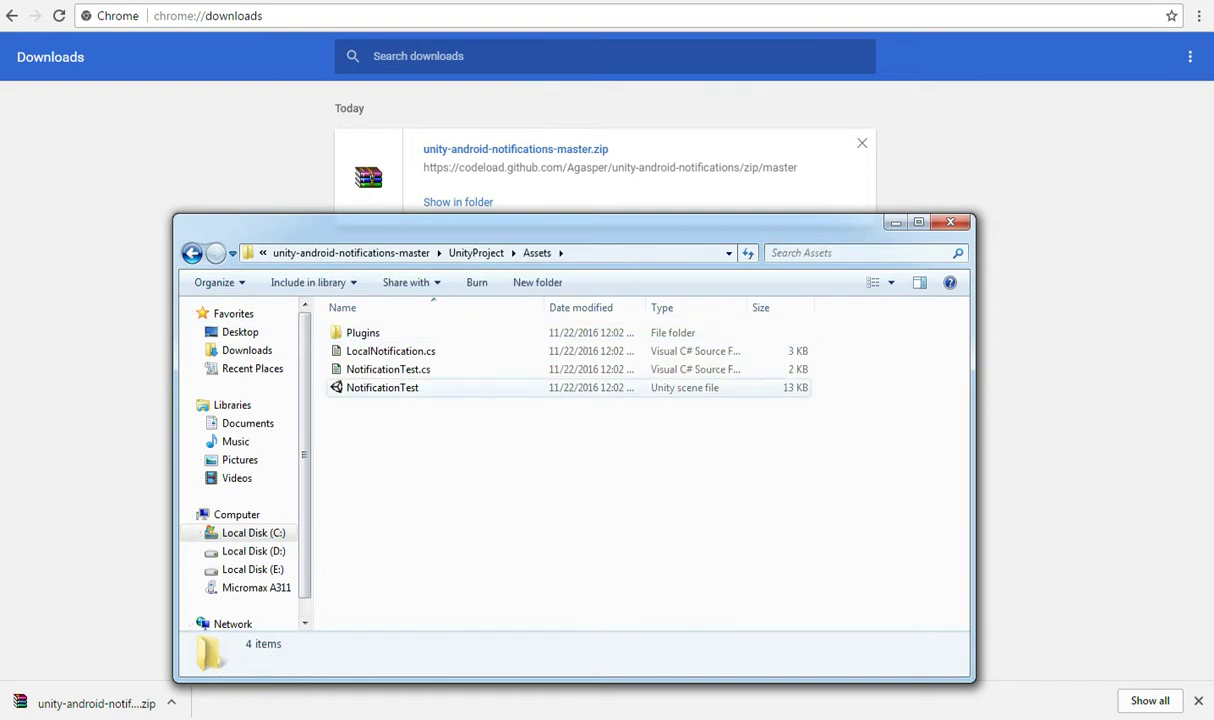
left_click(400, 388)
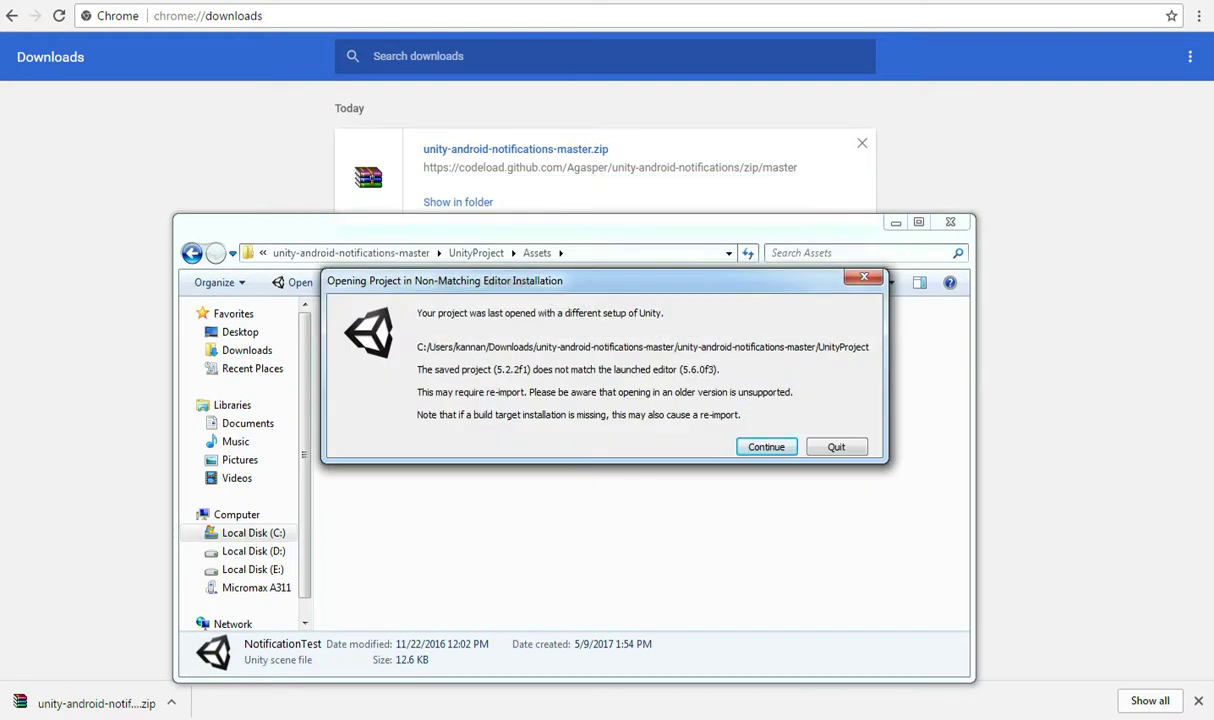
key("Return")
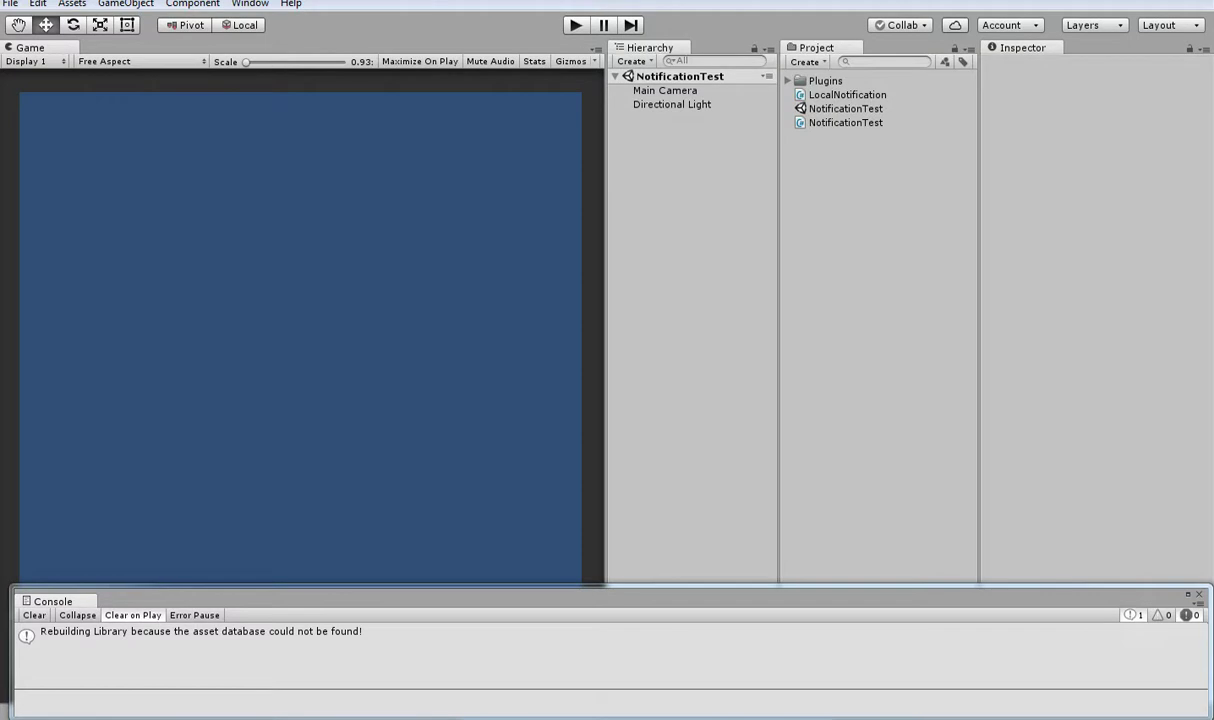
- Replace the missing script component on the Main Camera with the NotificationTest script, moving the Console window out of the way
left_click_drag(610, 597, 291, 623)
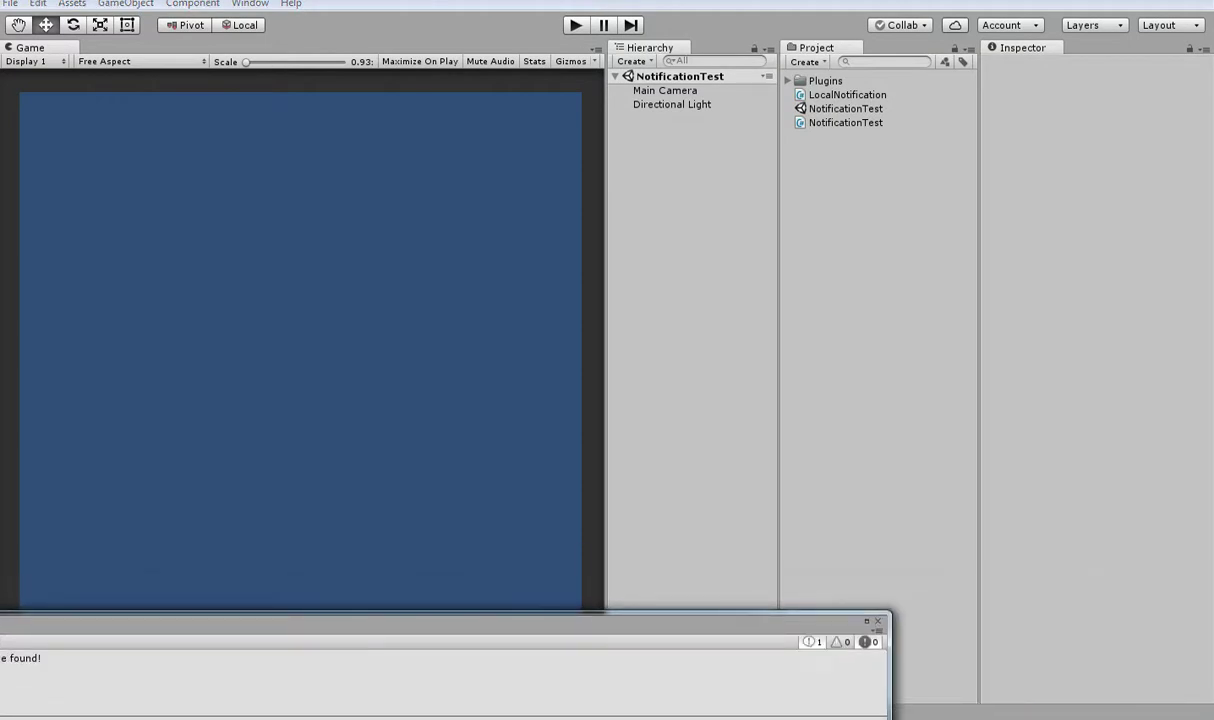
left_click(665, 90)
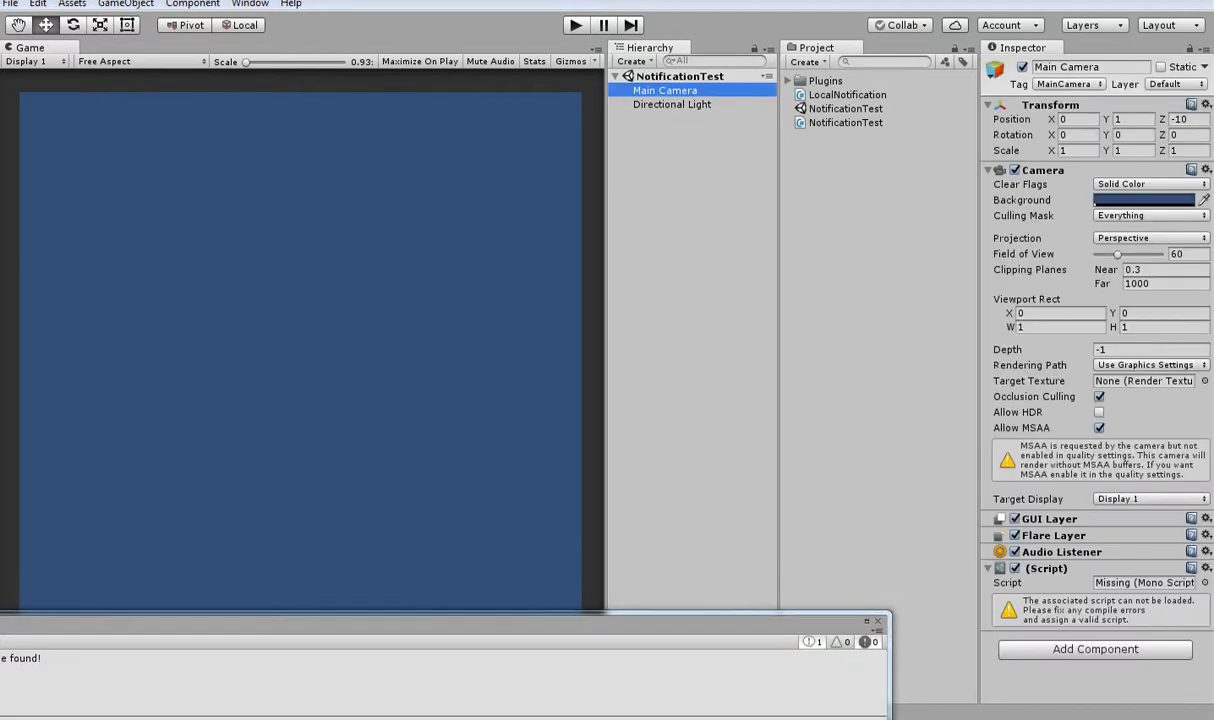
left_click(1205, 568)
left_click(1085, 438)
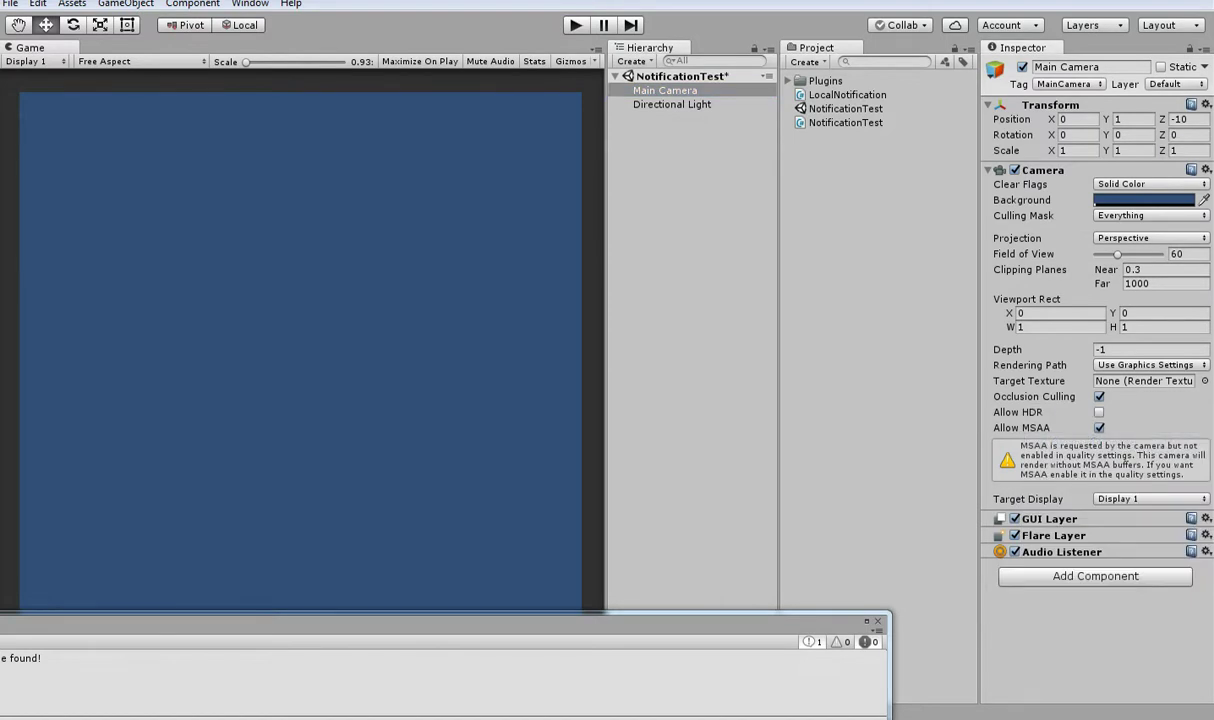
left_click_drag(845, 108, 1095, 560)
left_click_drag(200, 622, 962, 607)
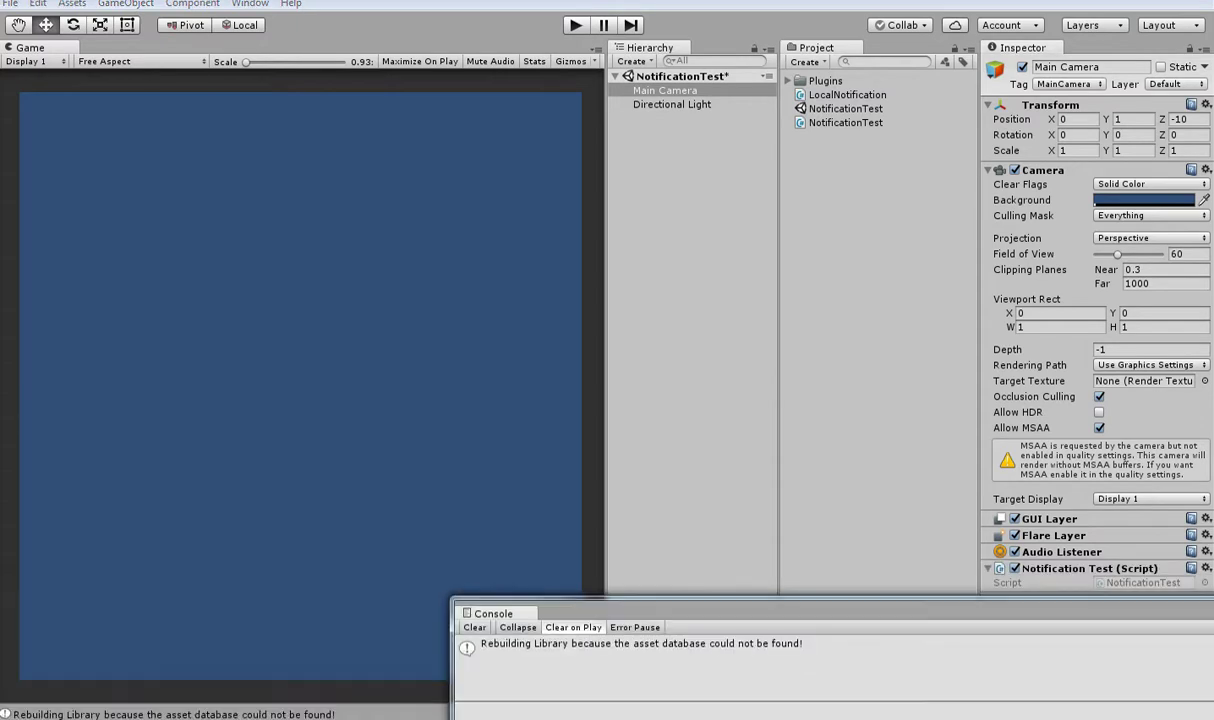
- Run the scene in play mode to view its notification buttons, moving the Console aside, and stop playback
key("ctrl+p")
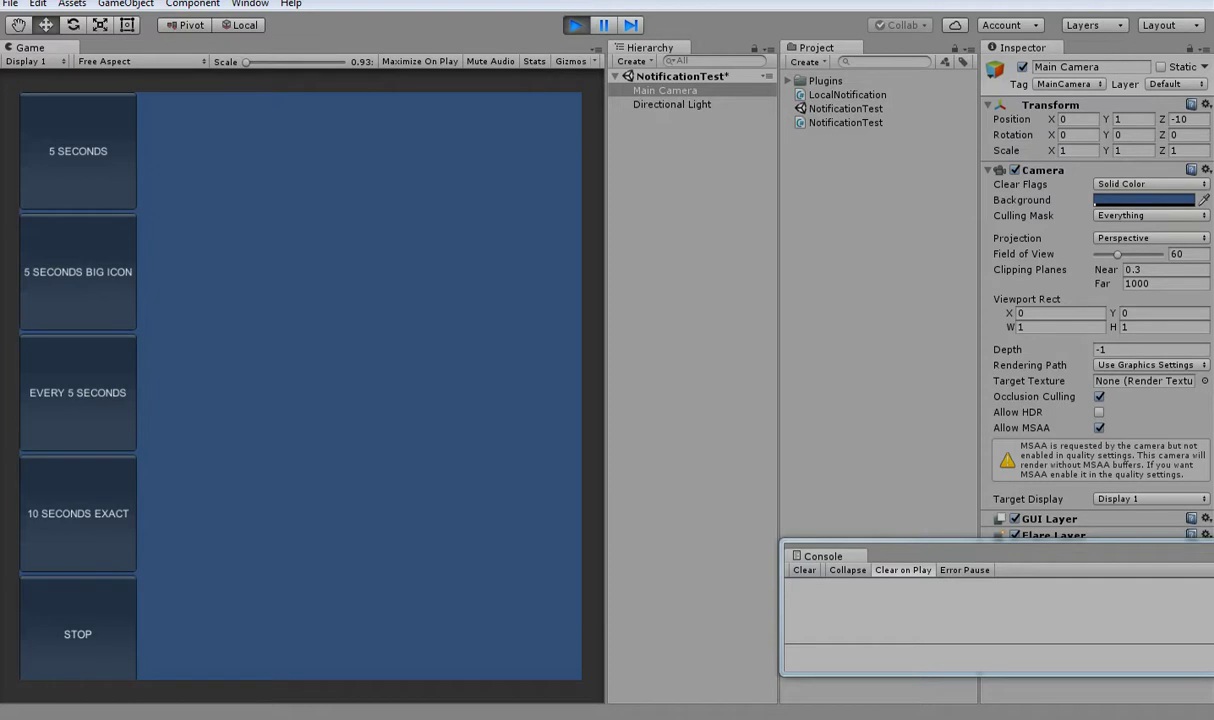
left_click_drag(1000, 549, 720, 670)
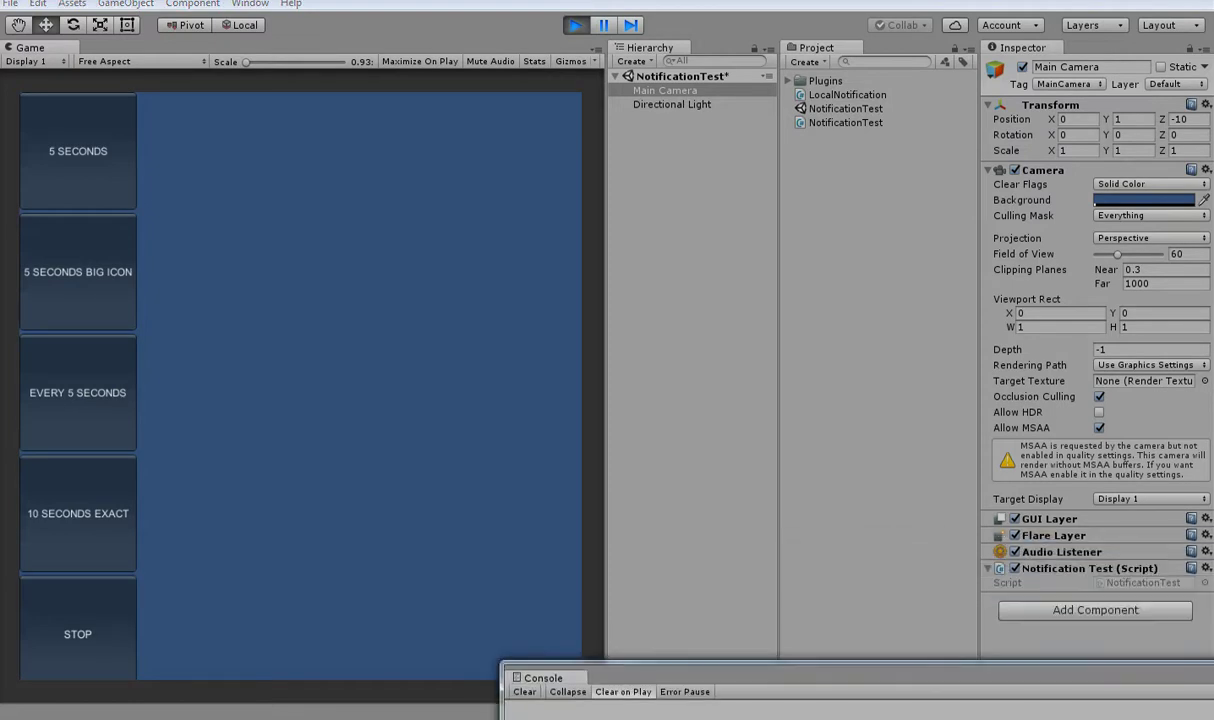
key("ctrl+p")
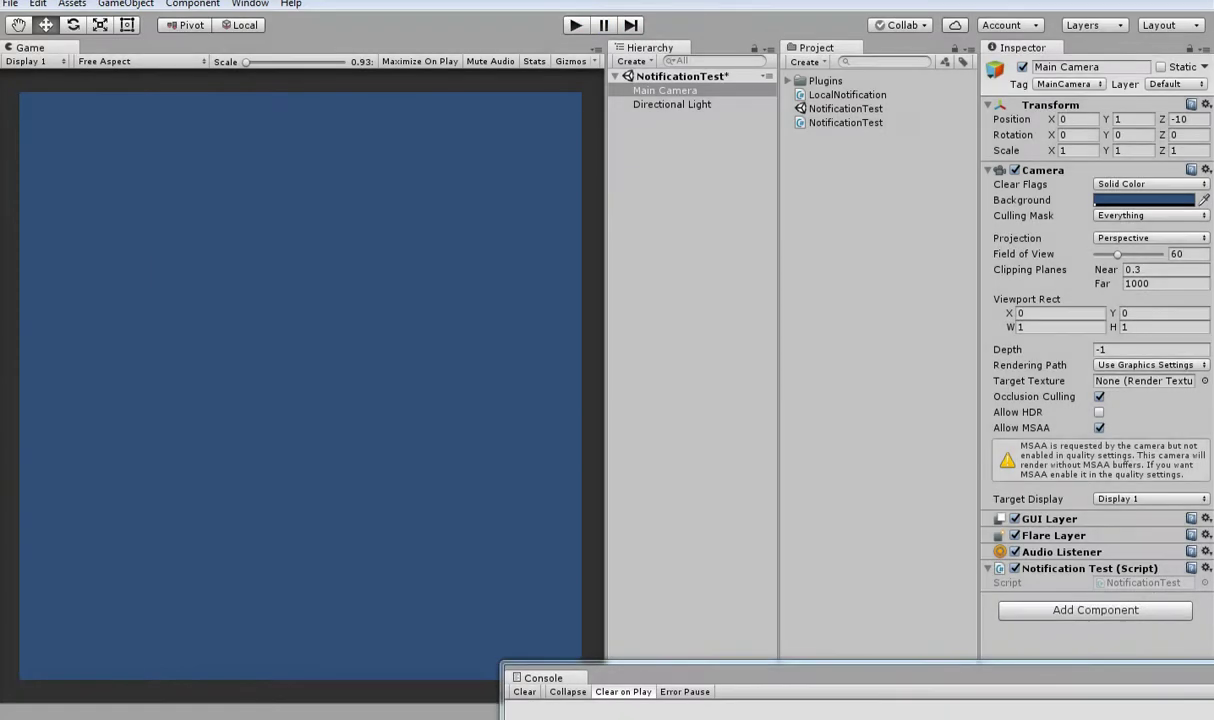
- Open the Main Camera's NotificationTest script in Visual Studio and dismiss the feedback survey
double_click(1143, 582)
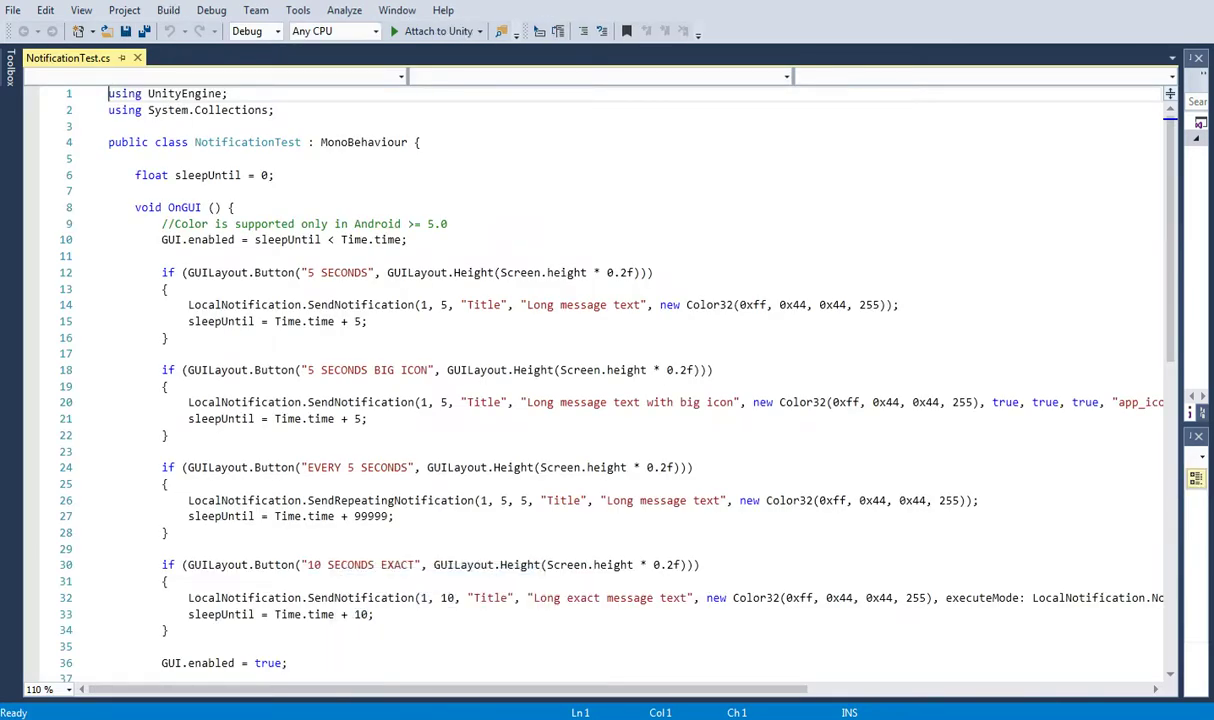
left_click(355, 321)
left_click(355, 418)
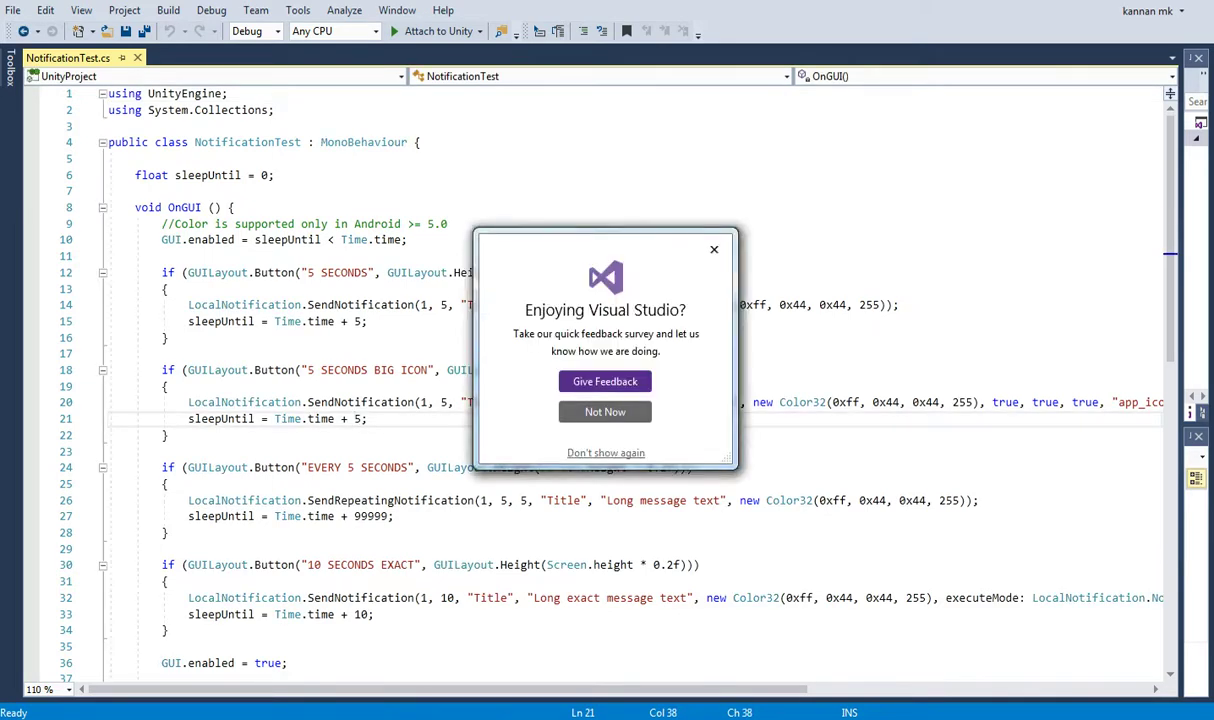
left_click(714, 249)
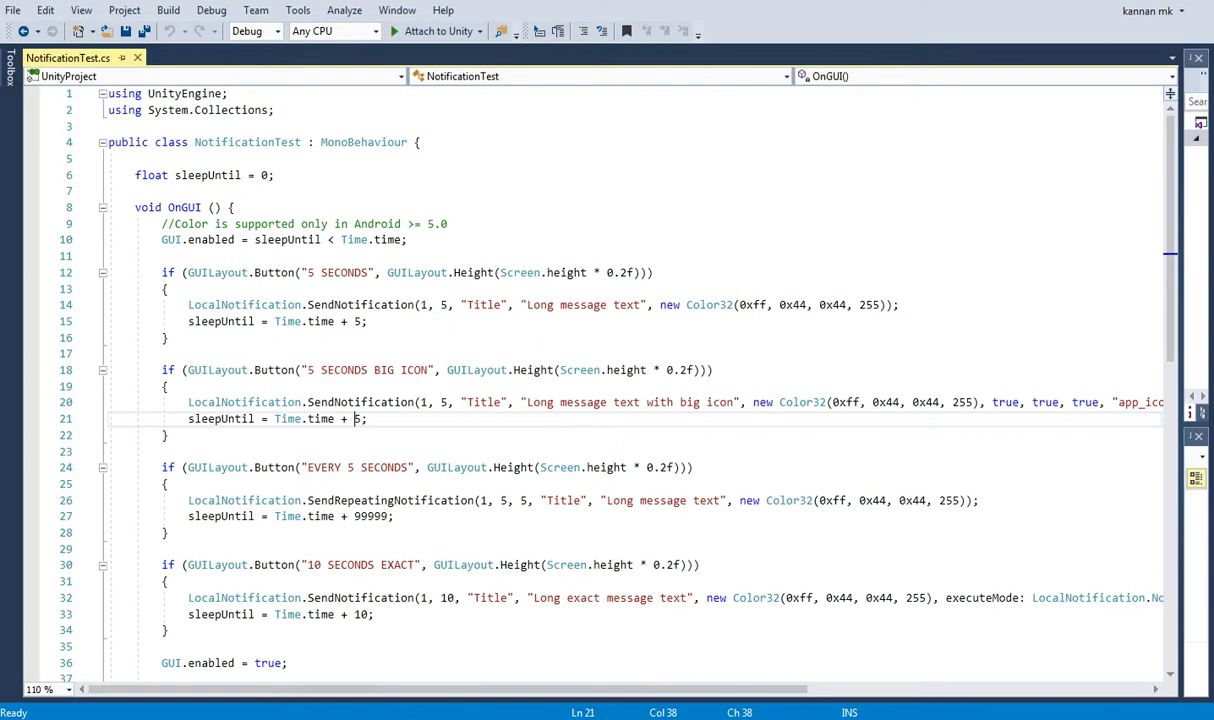
double_click(357, 418)
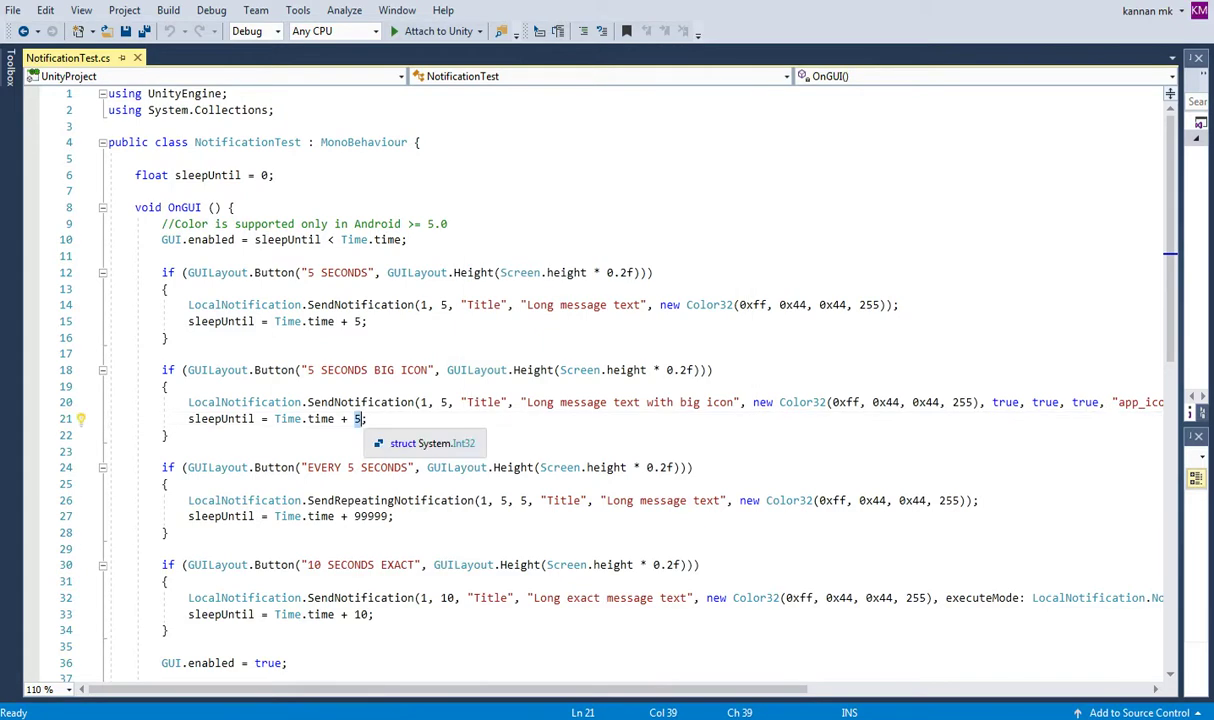
type("10")
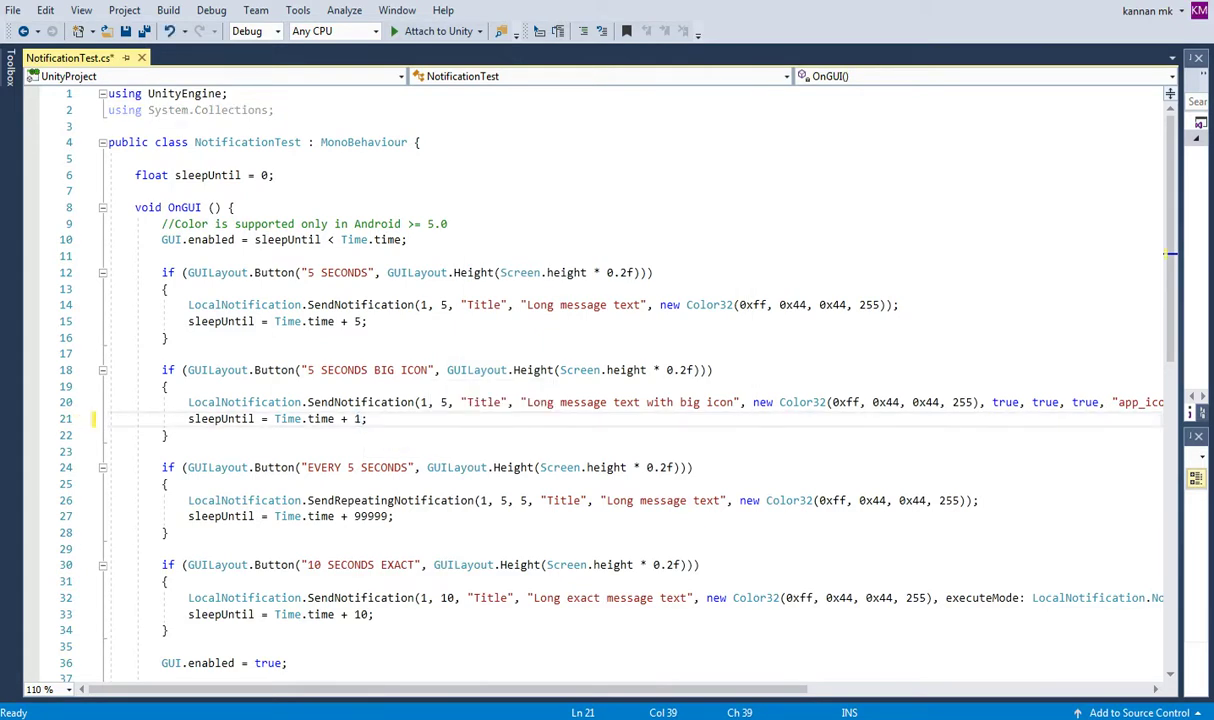
key("ctrl+s")
key("ctrl+z")
key("ctrl+z")
- Change the big icon button's label to "10 SECONDS BIG ICON" and its sleepUntil delay to Time.time + 10, saving the script
type("10")
left_click_drag(362, 419, 354, 419)
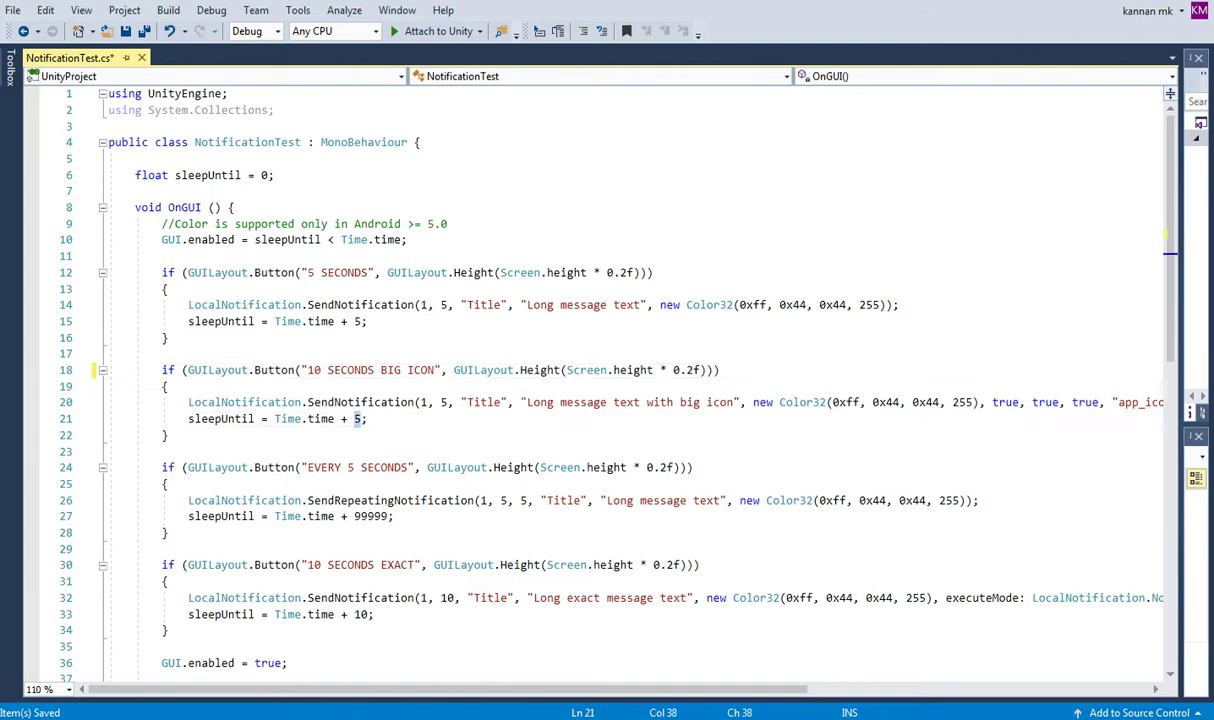
type("10")
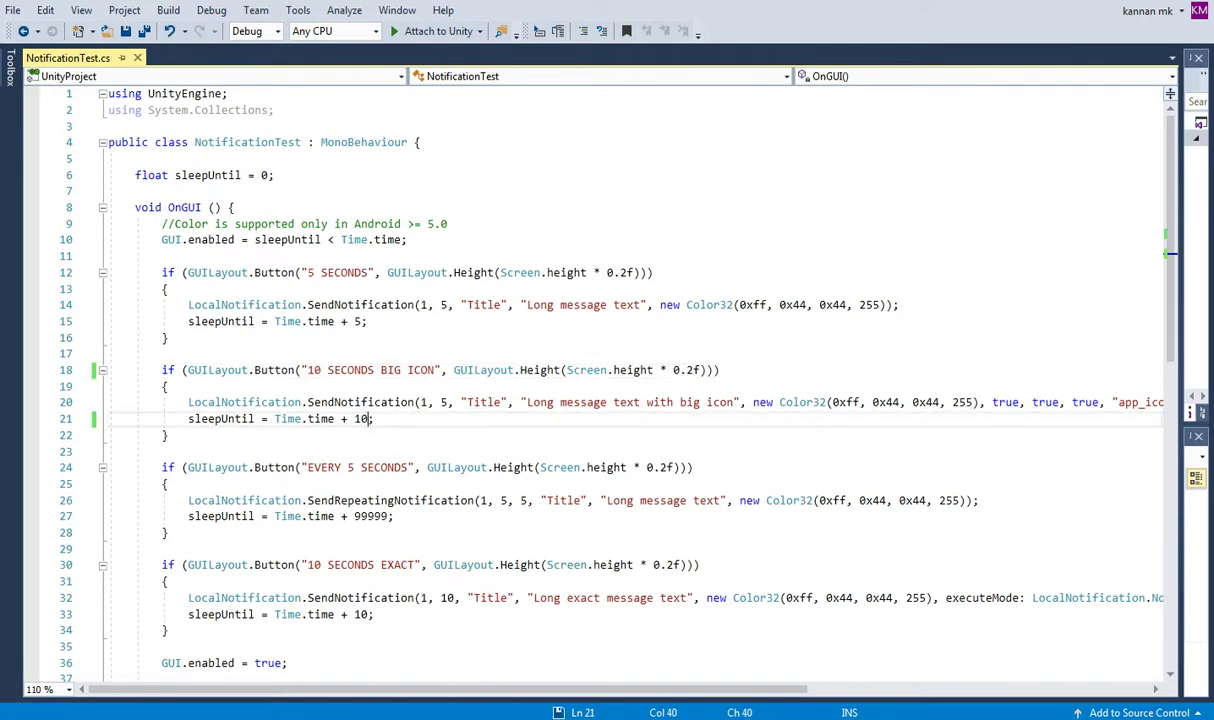
- Return to Unity and switch the project's build platform to Android in the build settings
key("alt+Tab")
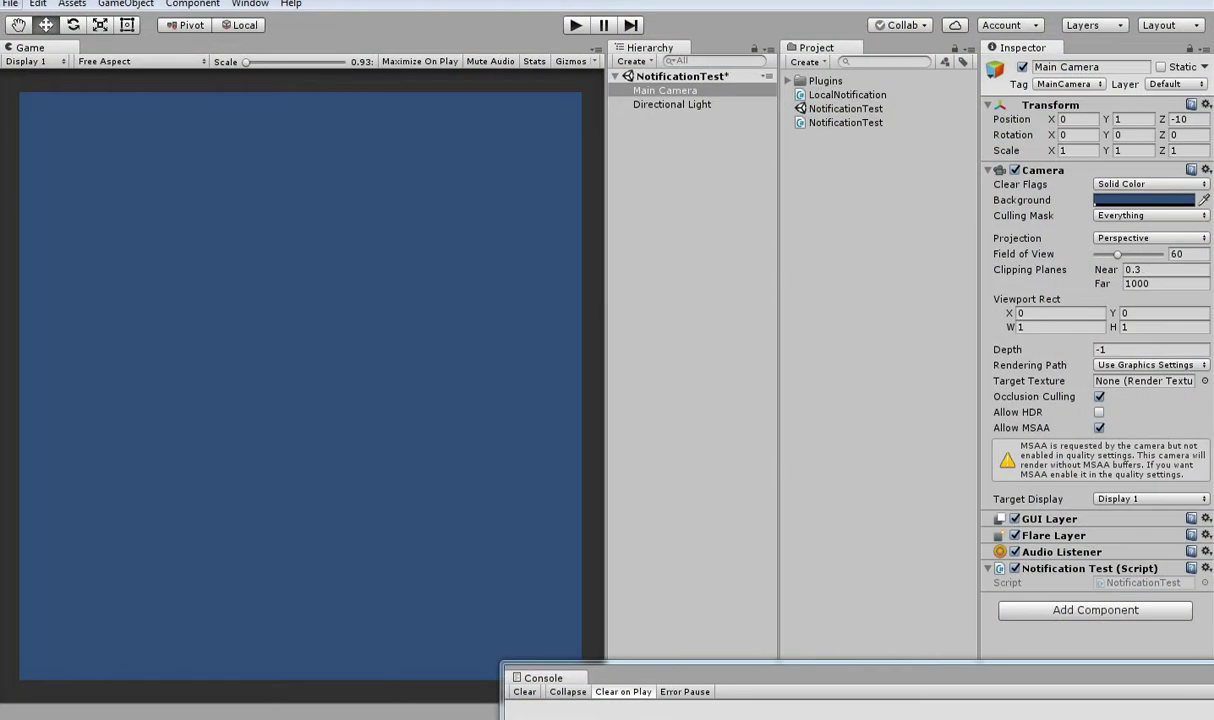
left_click(10, 3)
left_click(54, 173)
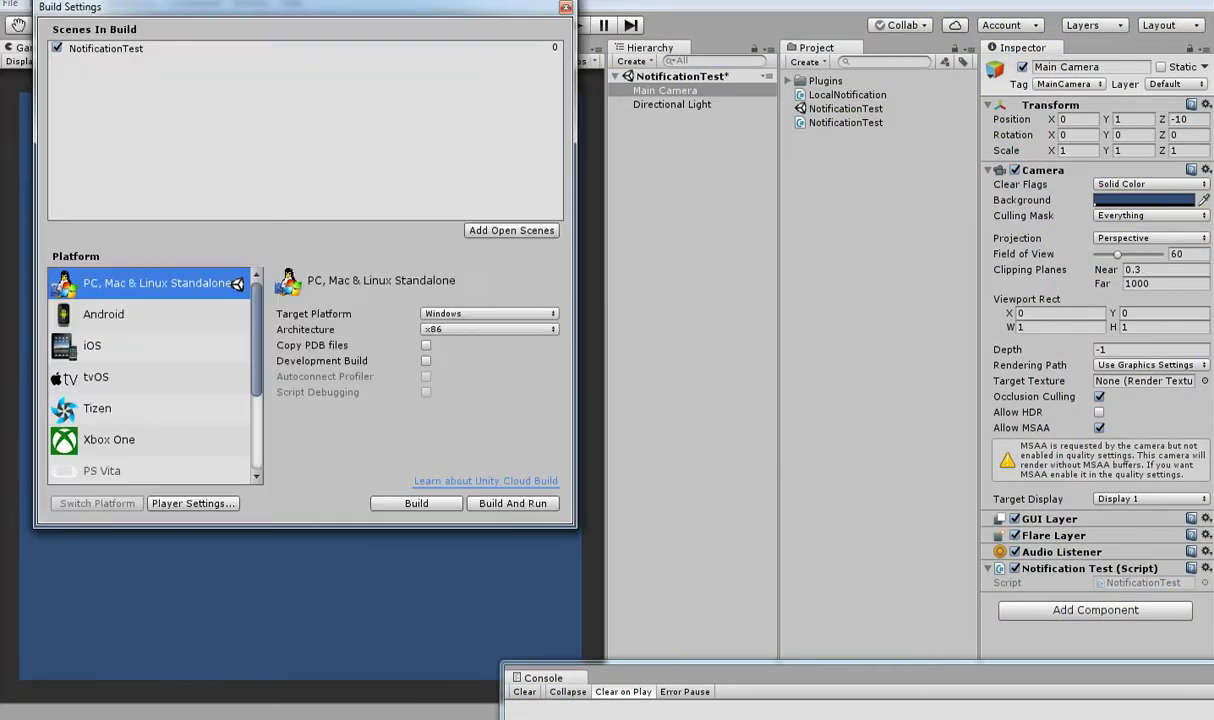
left_click(148, 314)
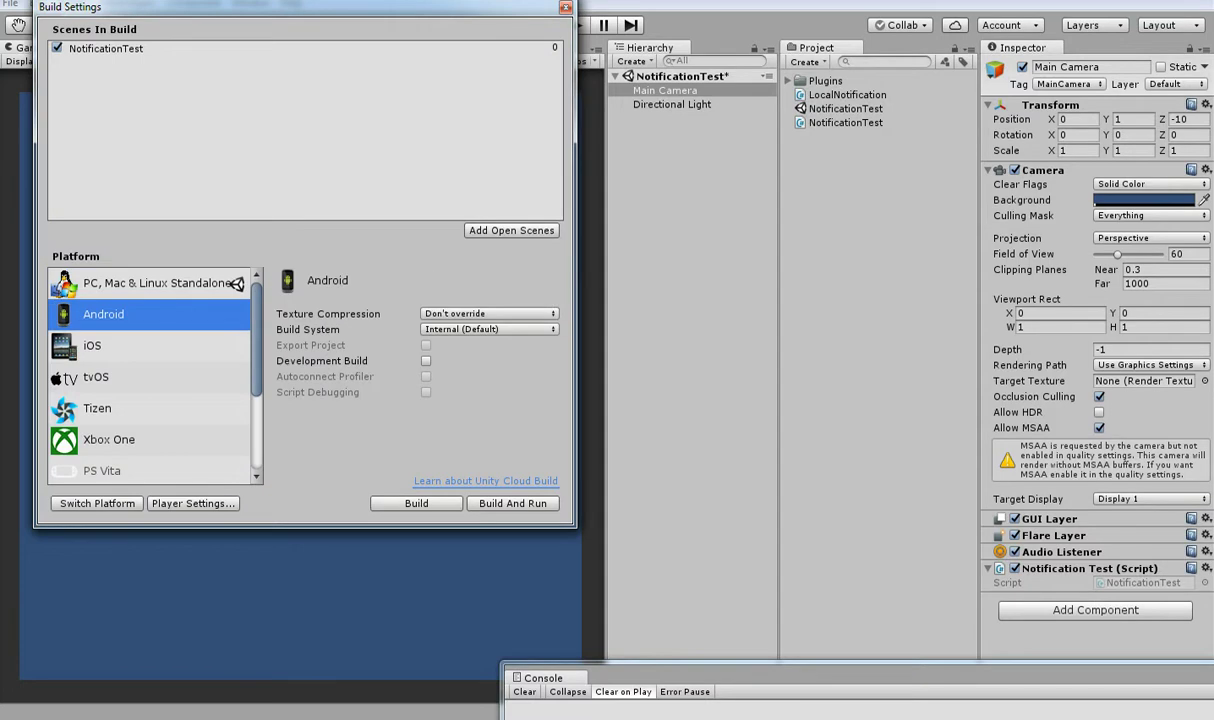
left_click(97, 503)
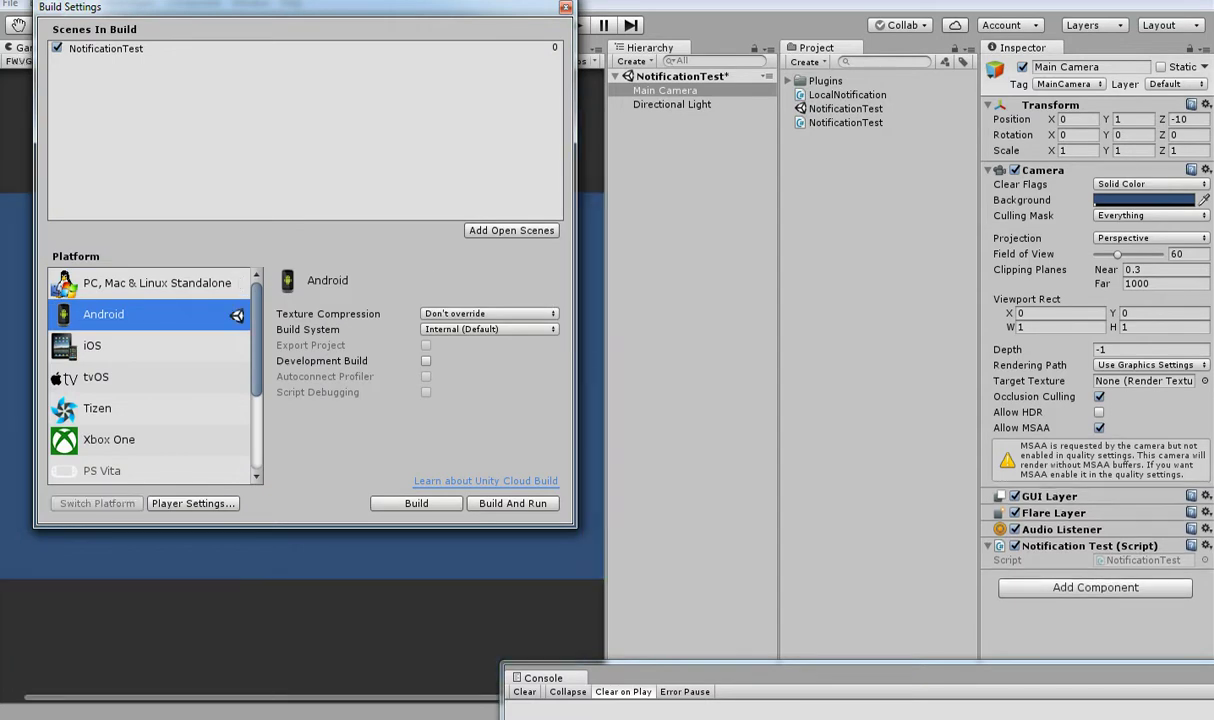
- Build and run the Android project, saving the APK as "notify" in the desktop's builddd folder
left_click(528, 573)
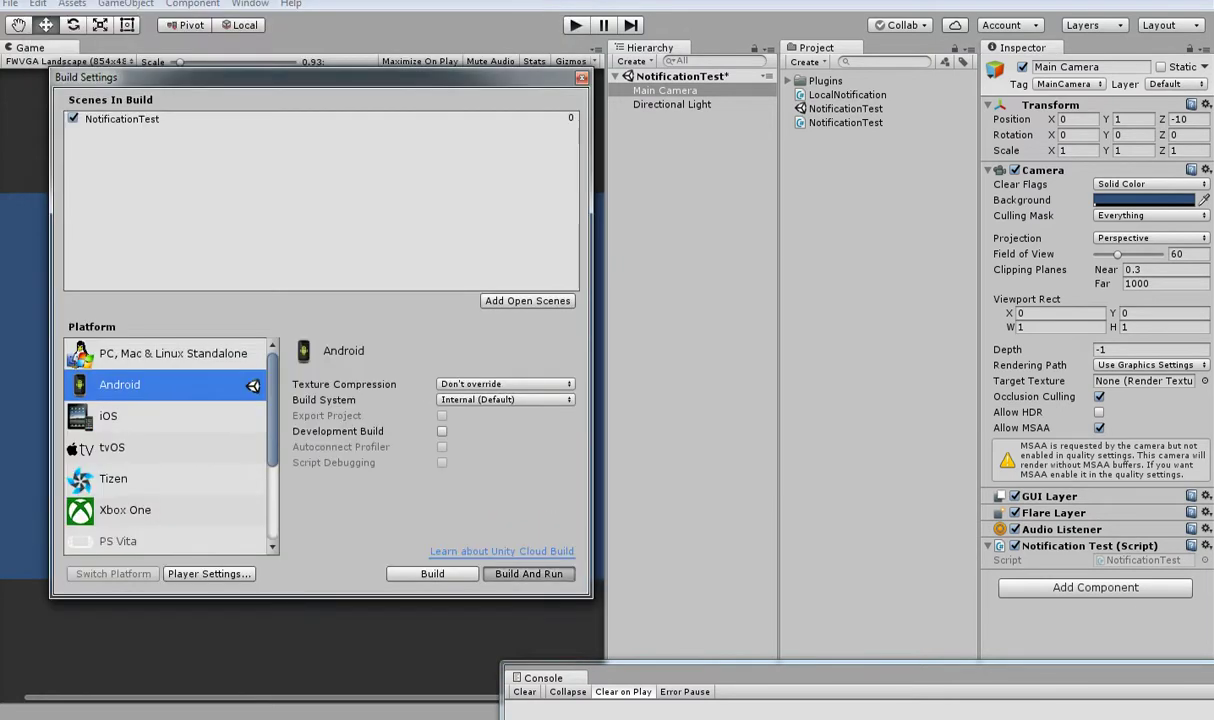
left_click(64, 130)
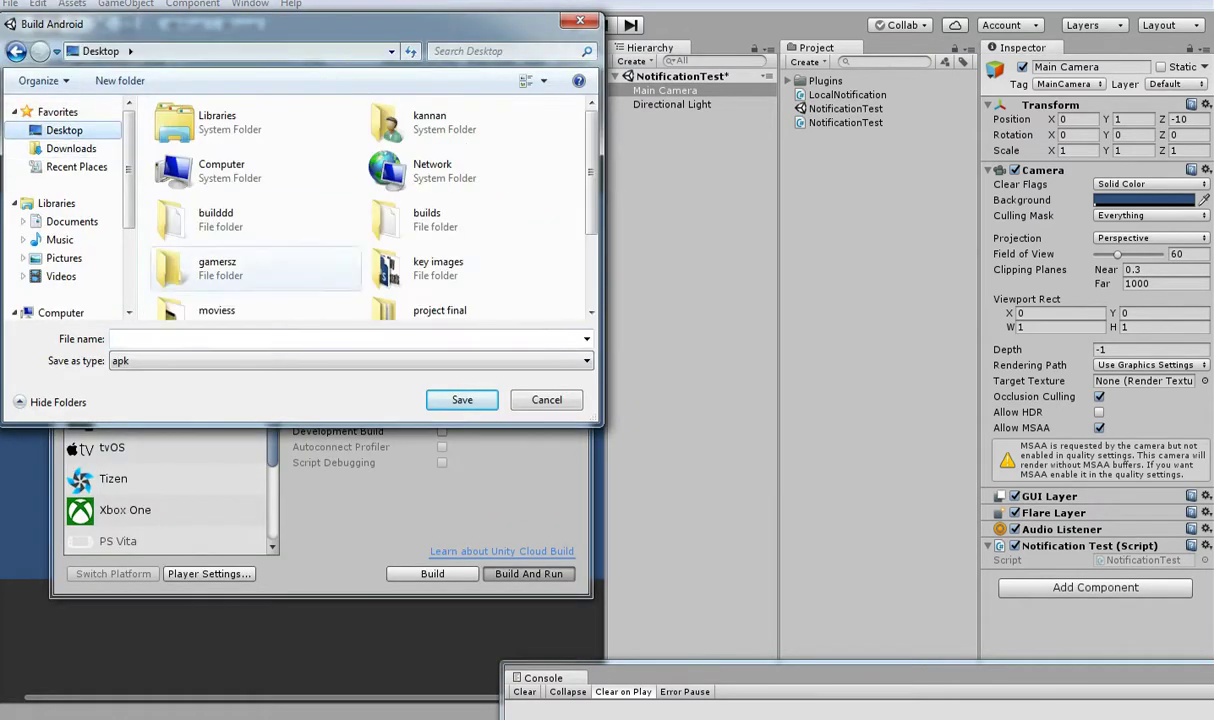
double_click(215, 218)
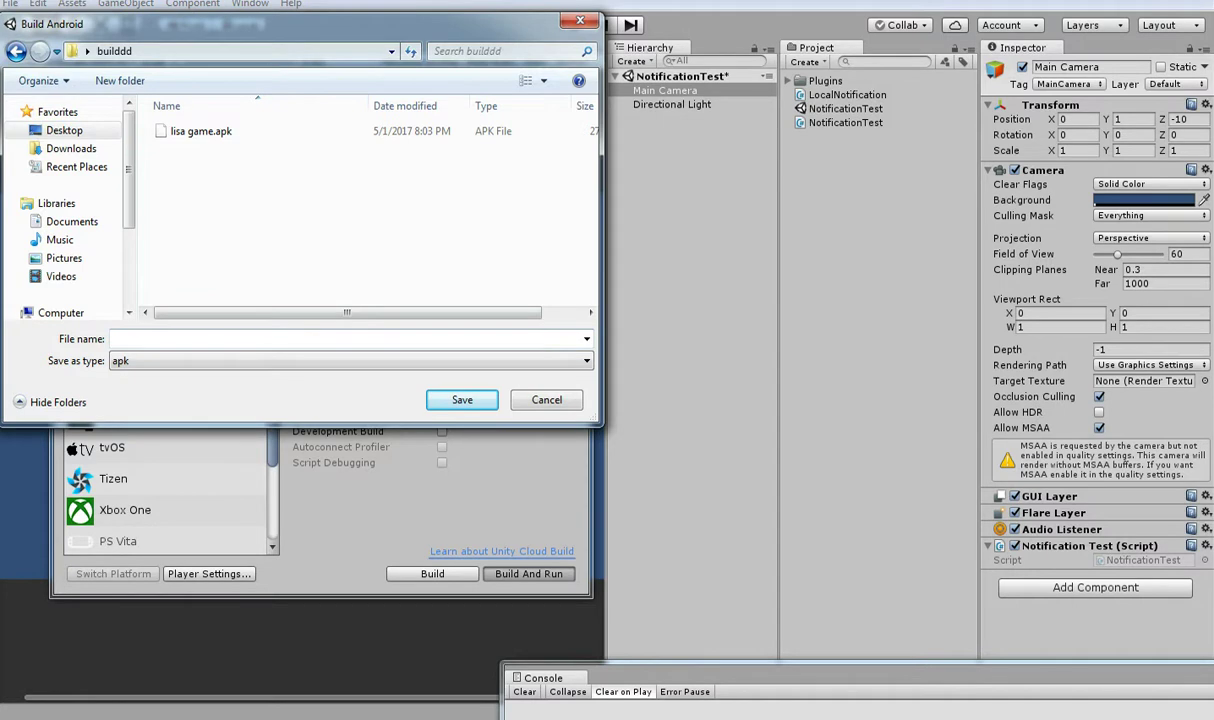
left_click(114, 338)
type("notify")
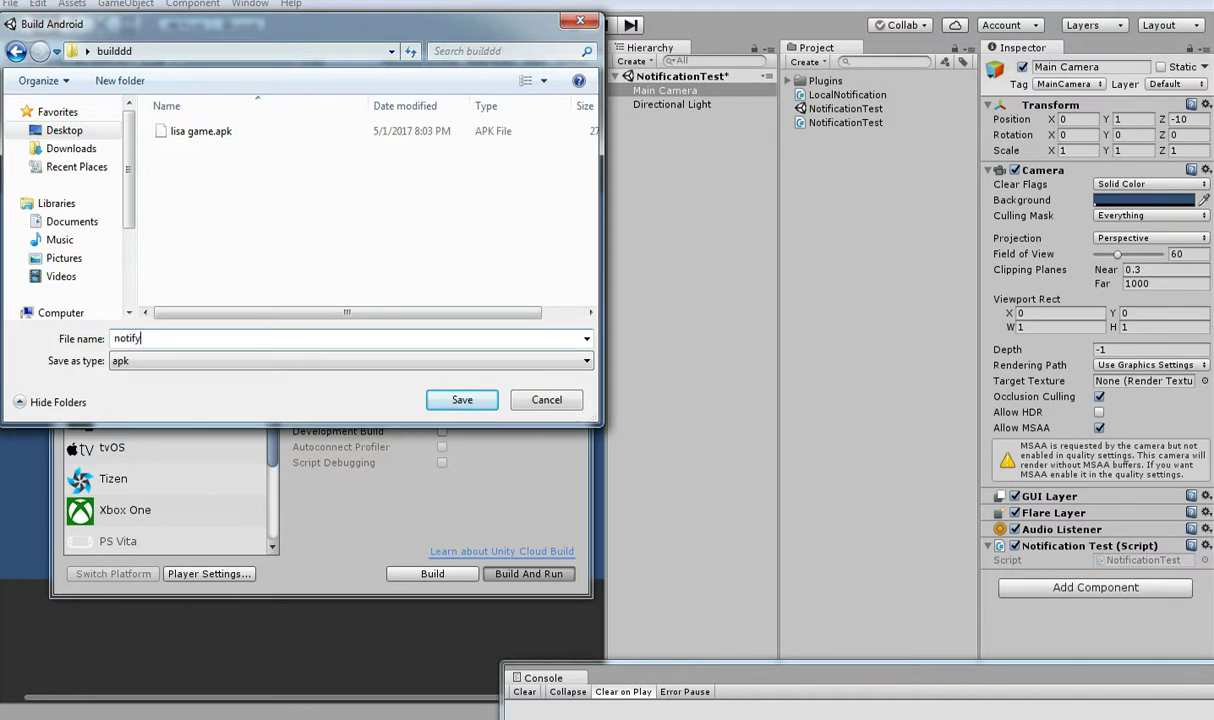
key("Return")
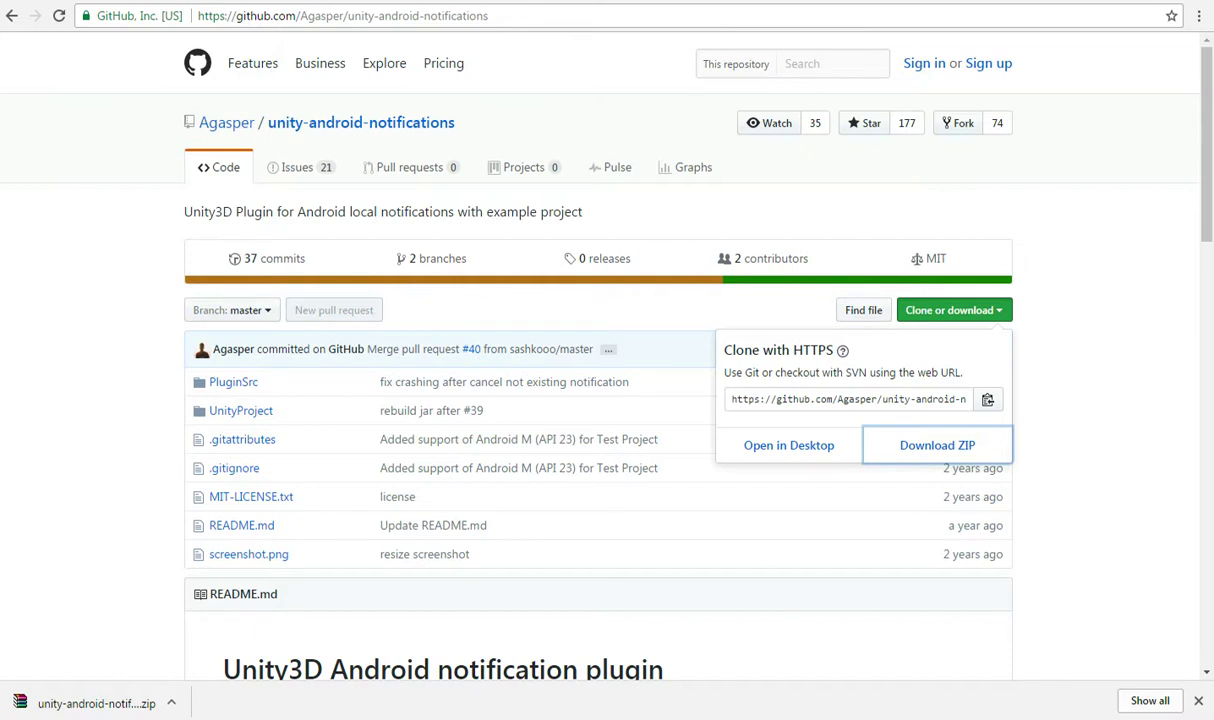
- Return to Unity and inspect the notify_icon_small images in the drawable folders under Plugins/Android/res
left_click(464, 15)
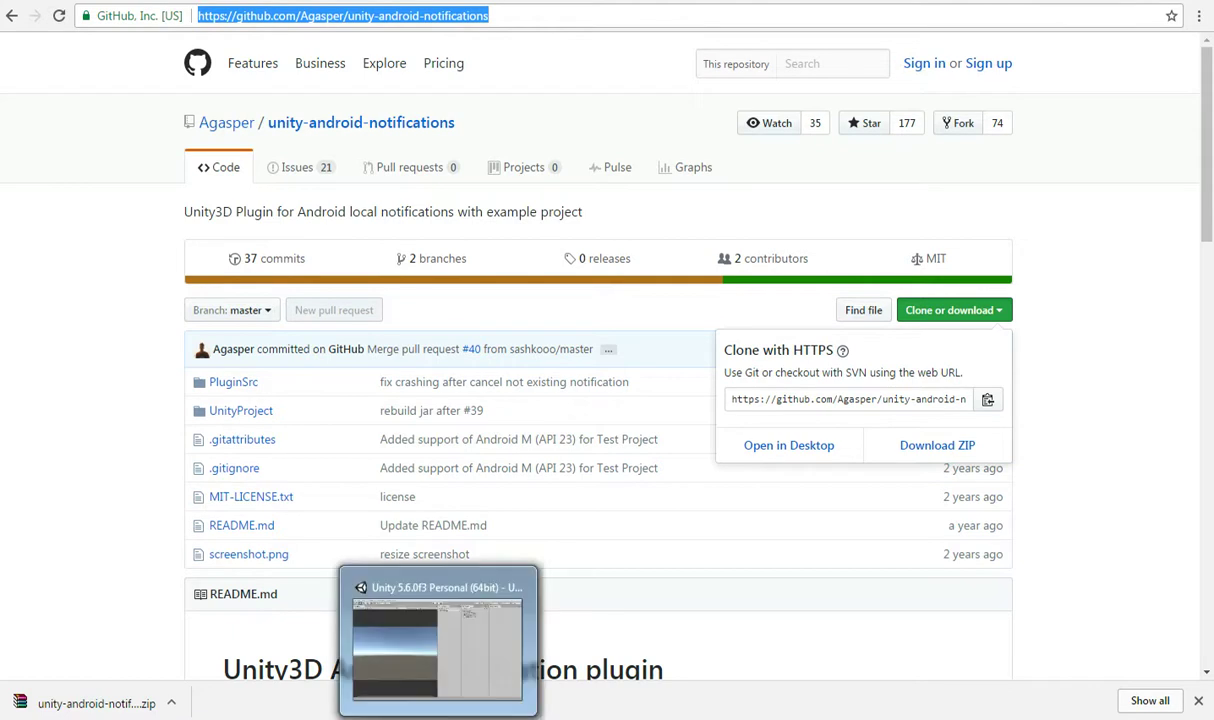
left_click(439, 719)
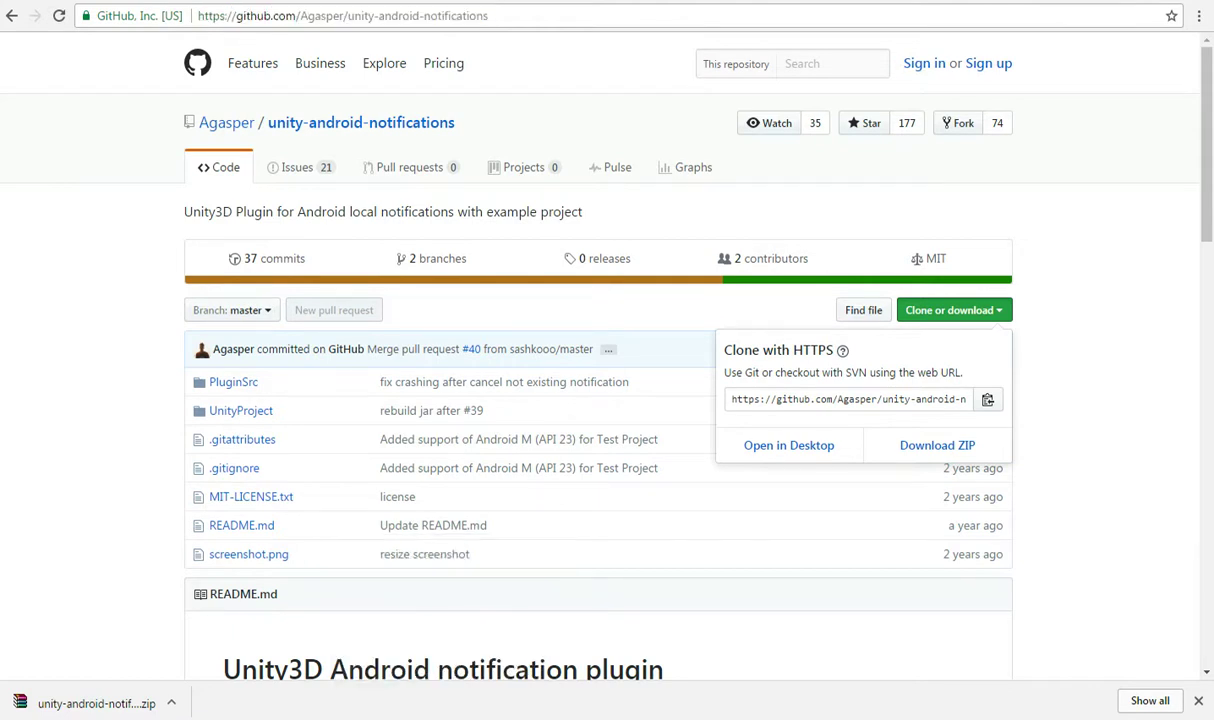
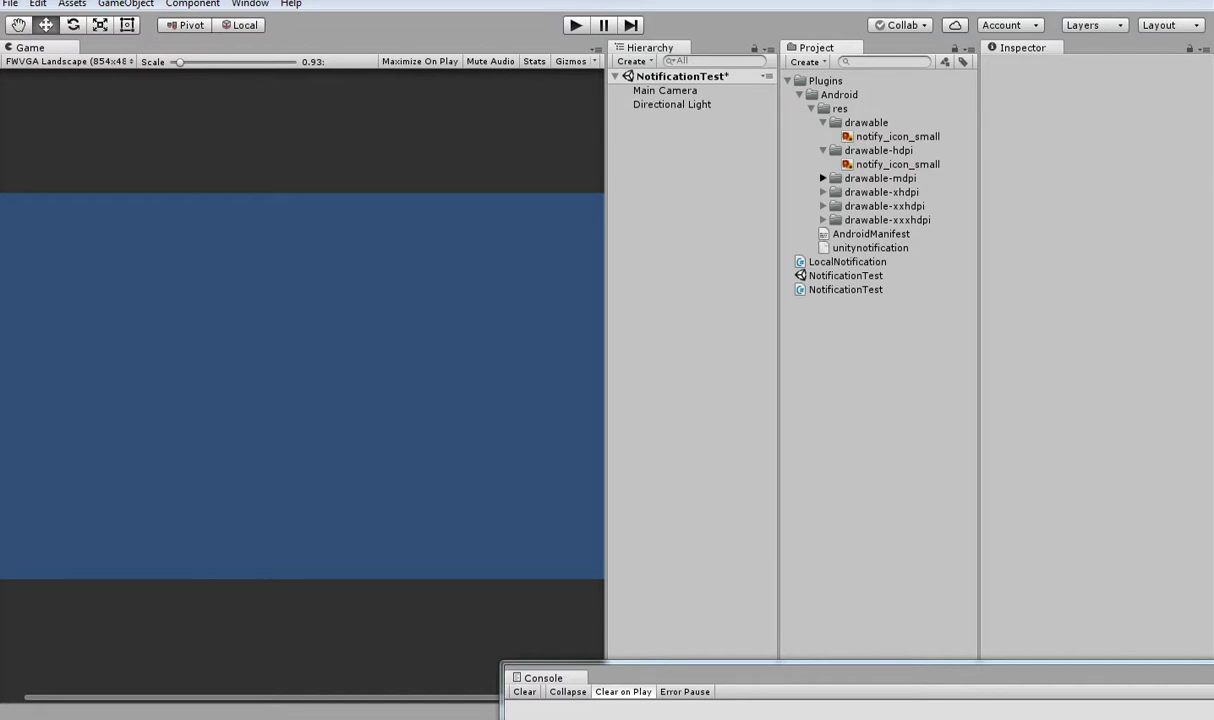
left_click(823, 206)
left_click(897, 136)
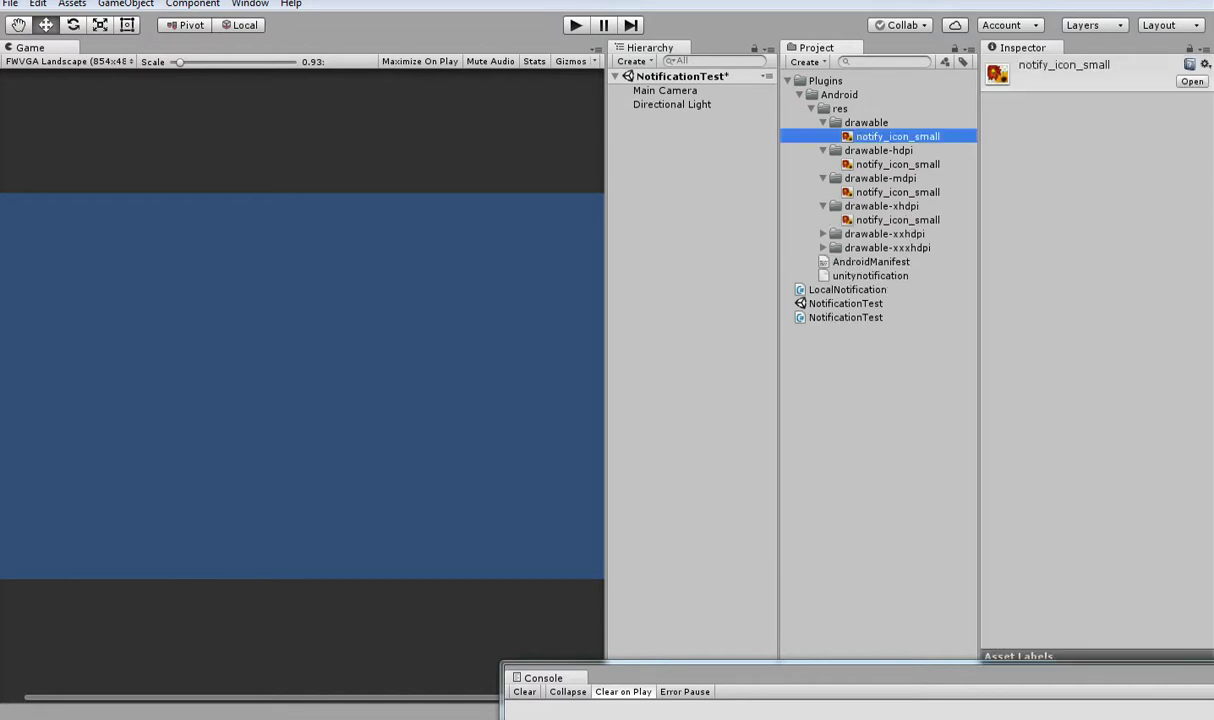
left_click(897, 164)
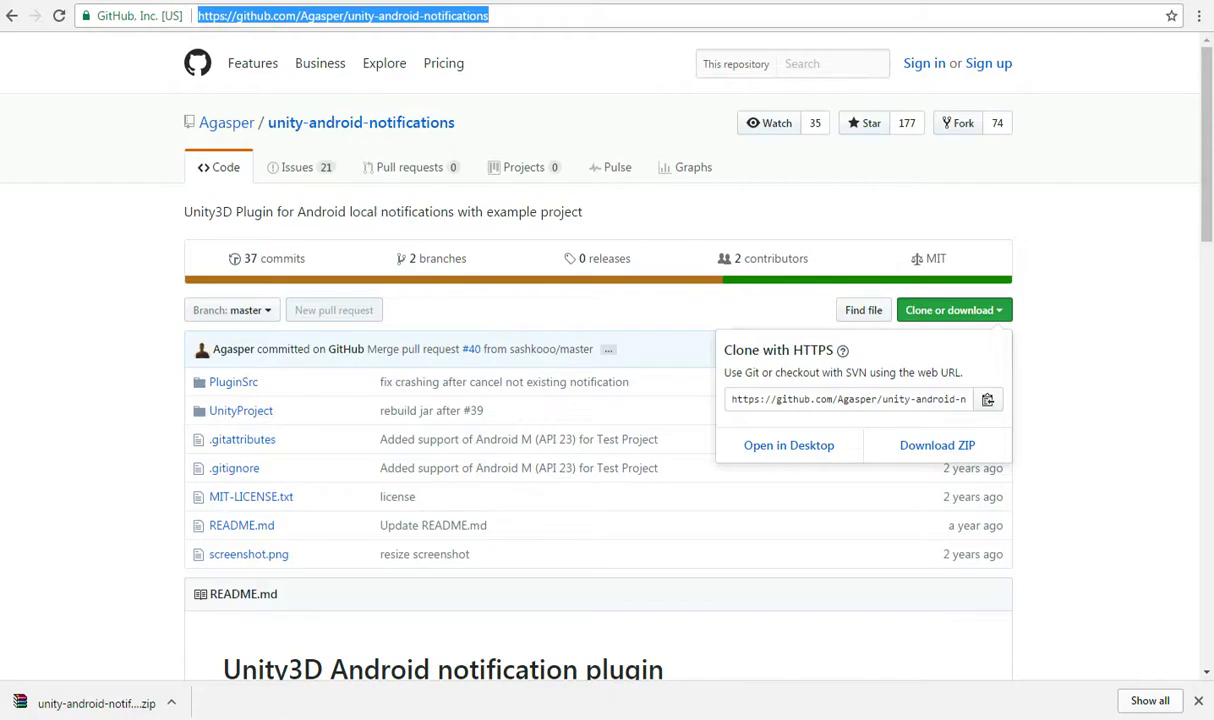
- Switch to the web browser and open Google Images
type("g")
key("Return")
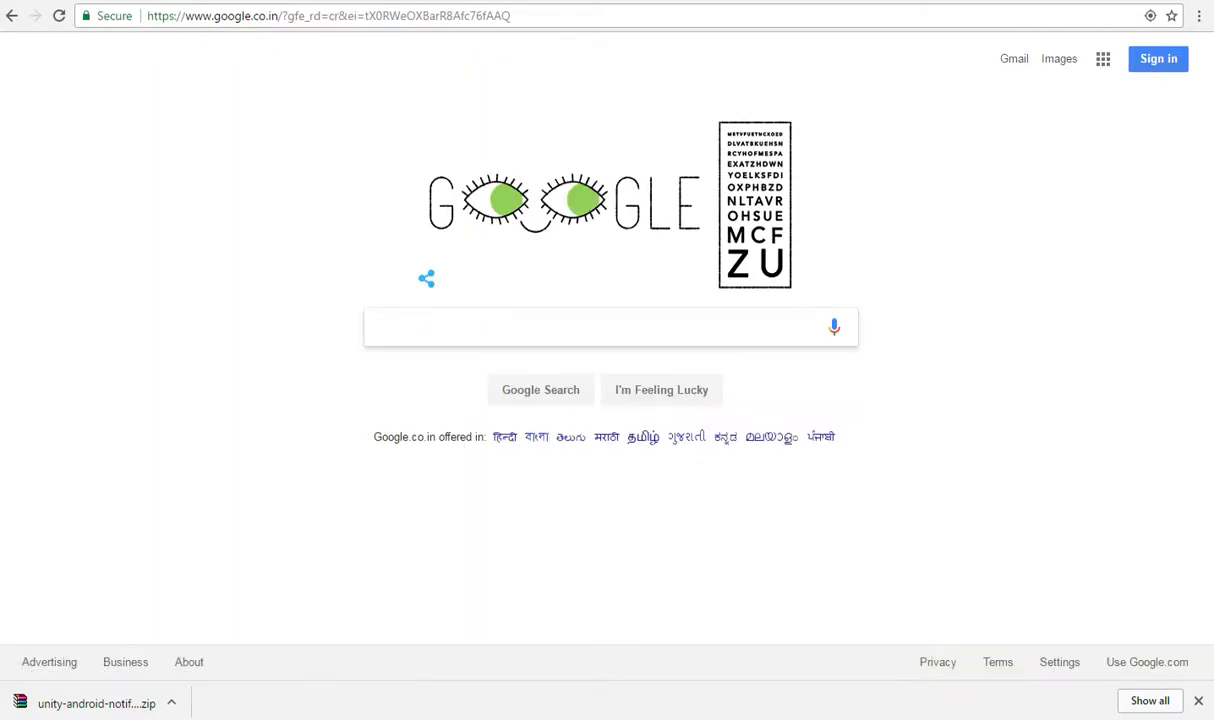
left_click(1059, 58)
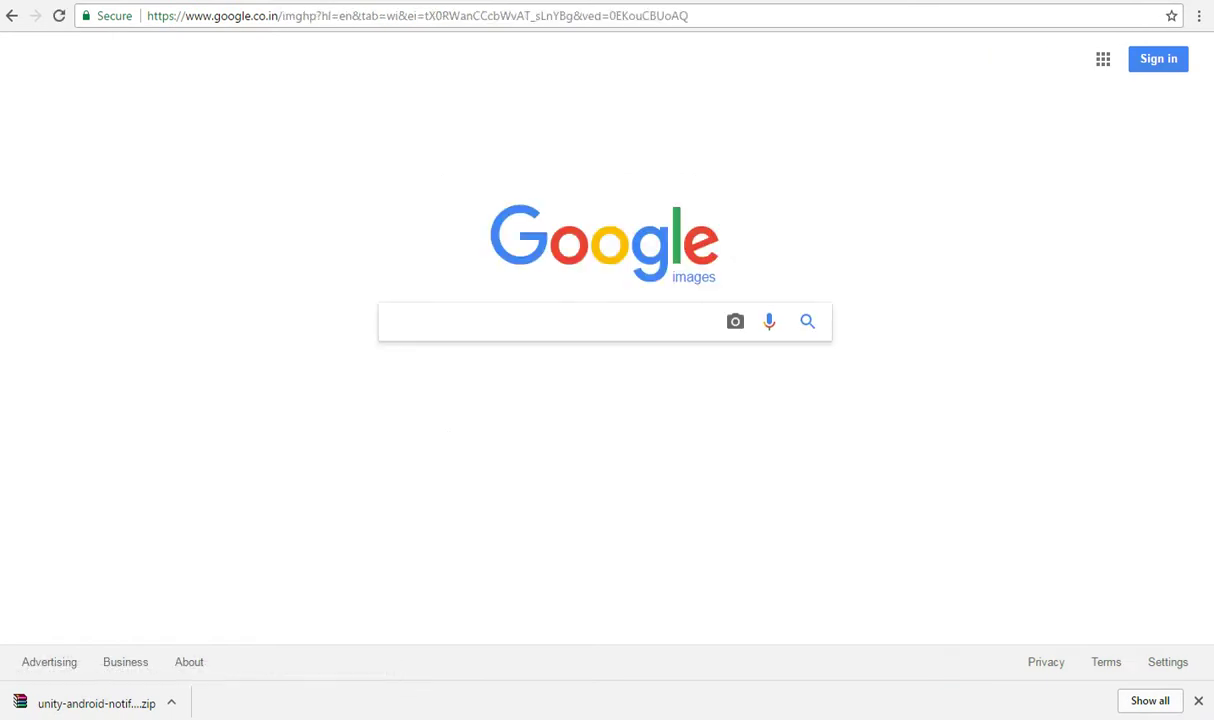
- Search the images for "icon notification"
type("icon ")
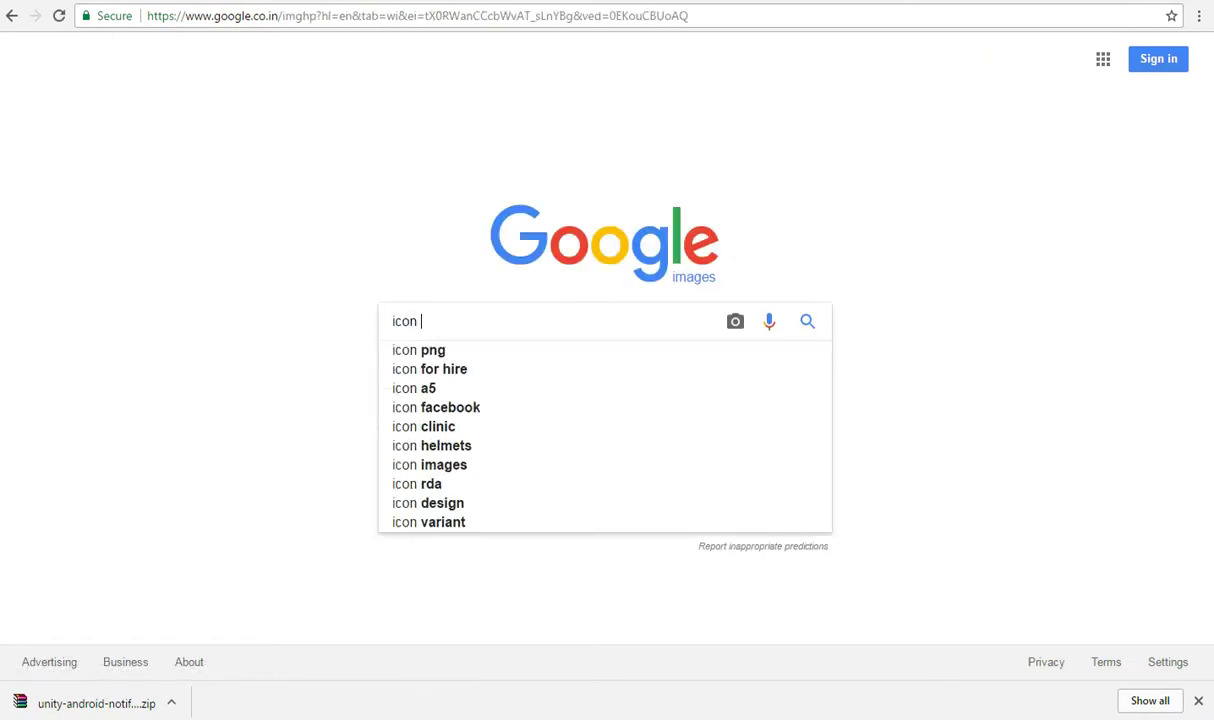
type("local")
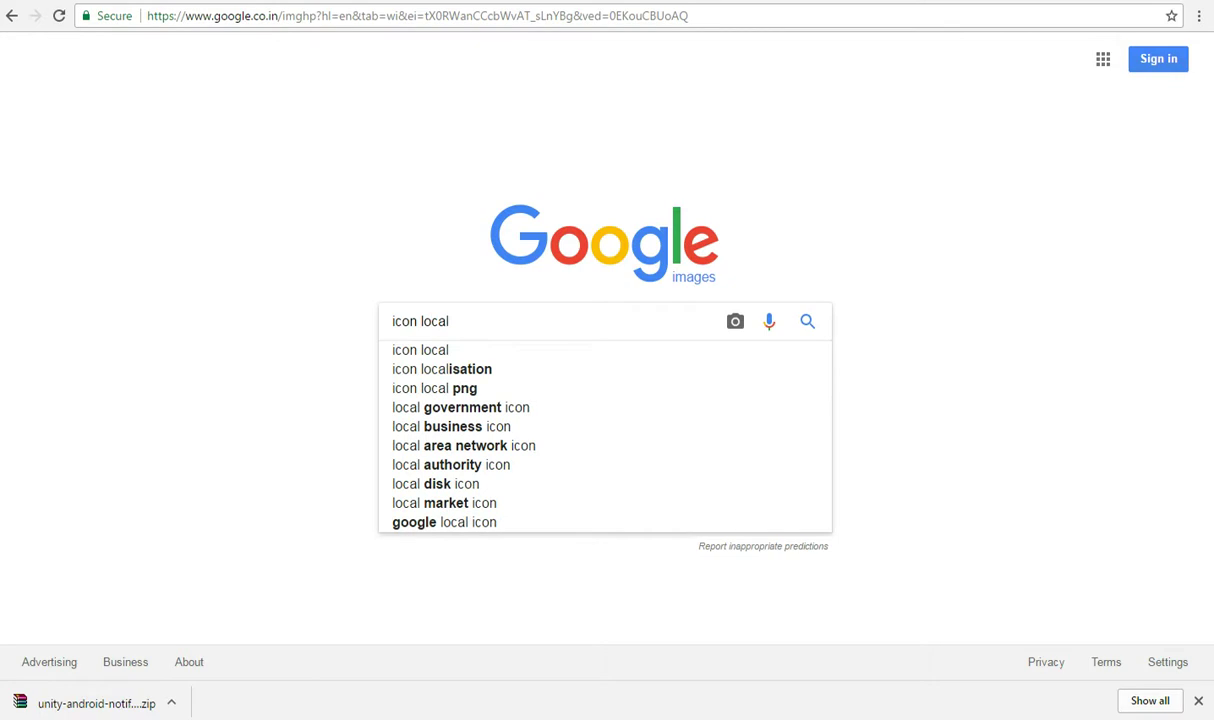
key("BackSpace")
key("BackSpace")
key("BackSpace")
key("BackSpace")
key("BackSpace")
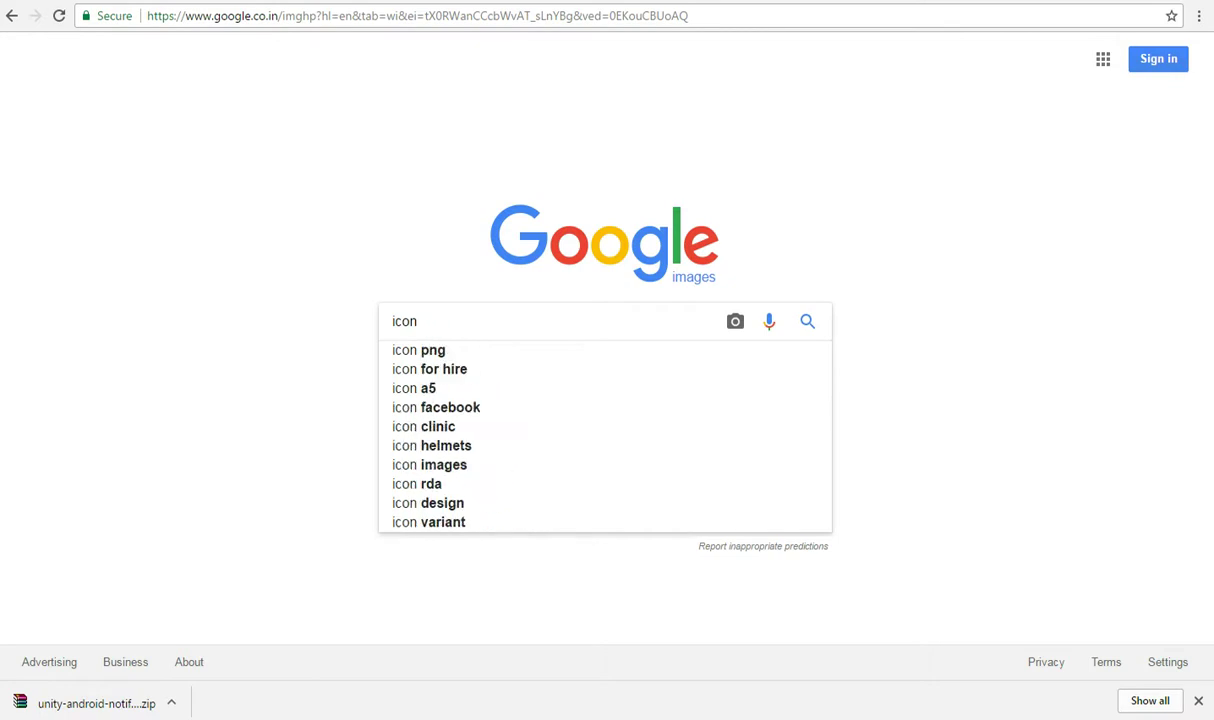
type("m")
key("BackSpace")
type("nof")
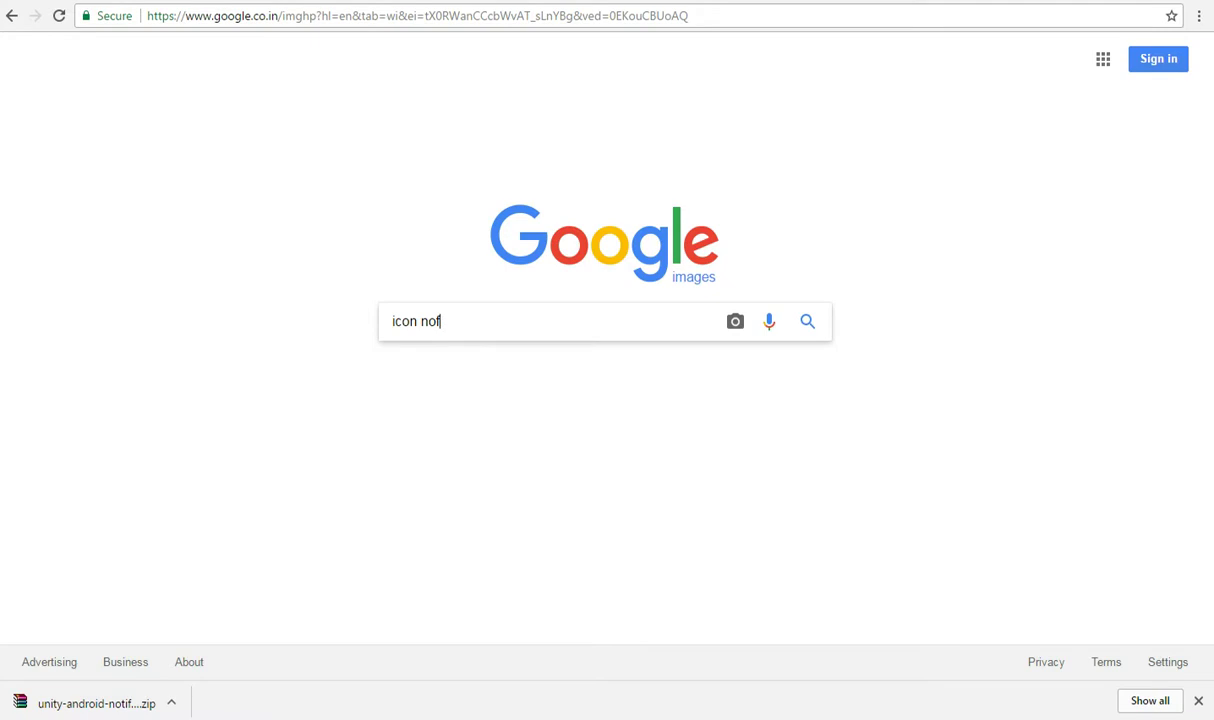
key("BackSpace")
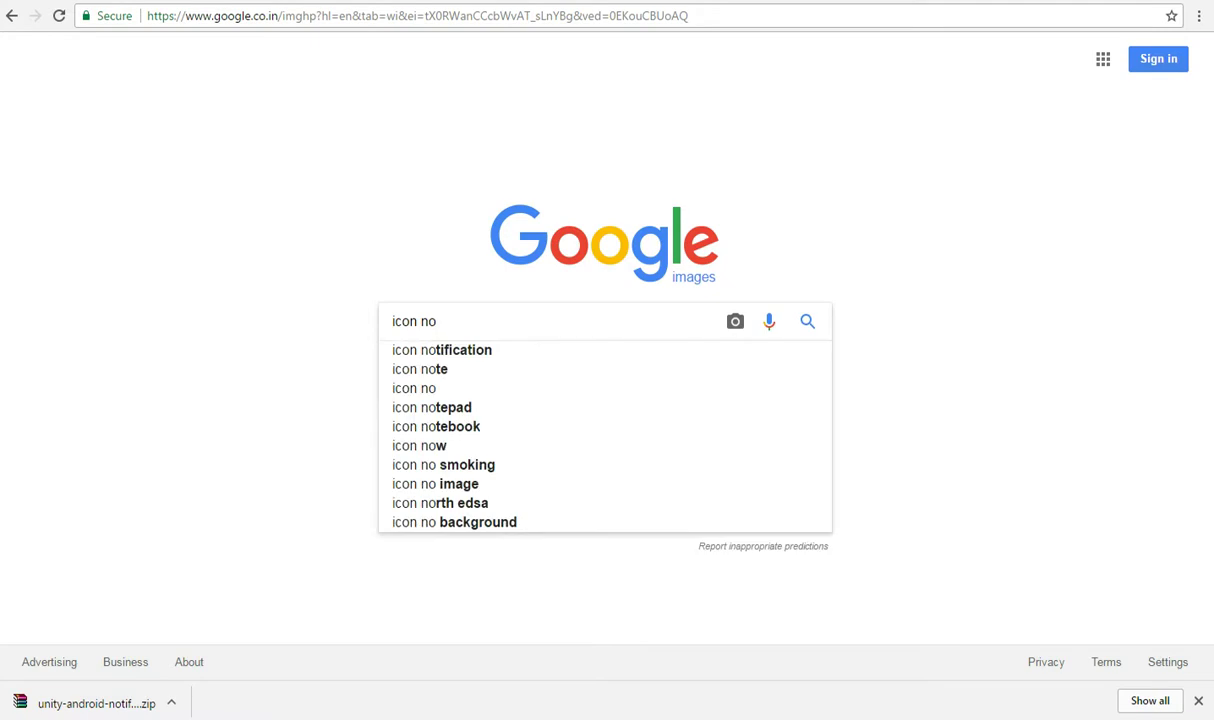
key("Down")
key("Return")
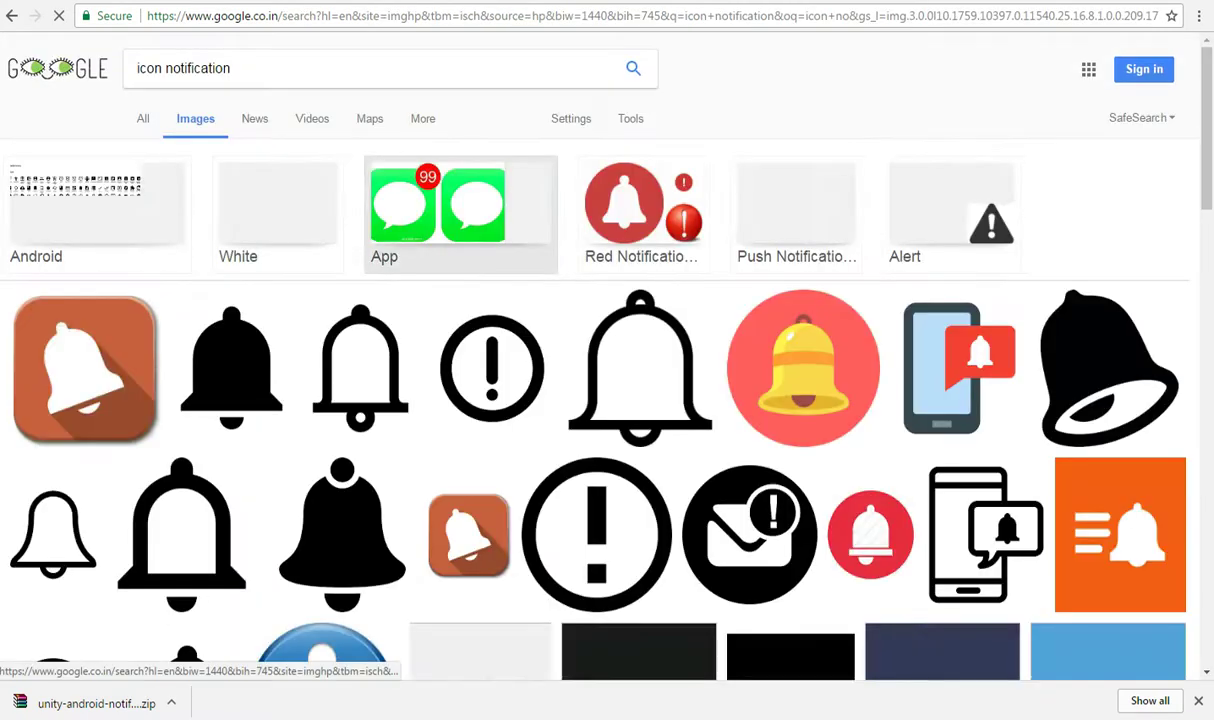
- Filter the image results by color to show only transparent images
left_click(628, 118)
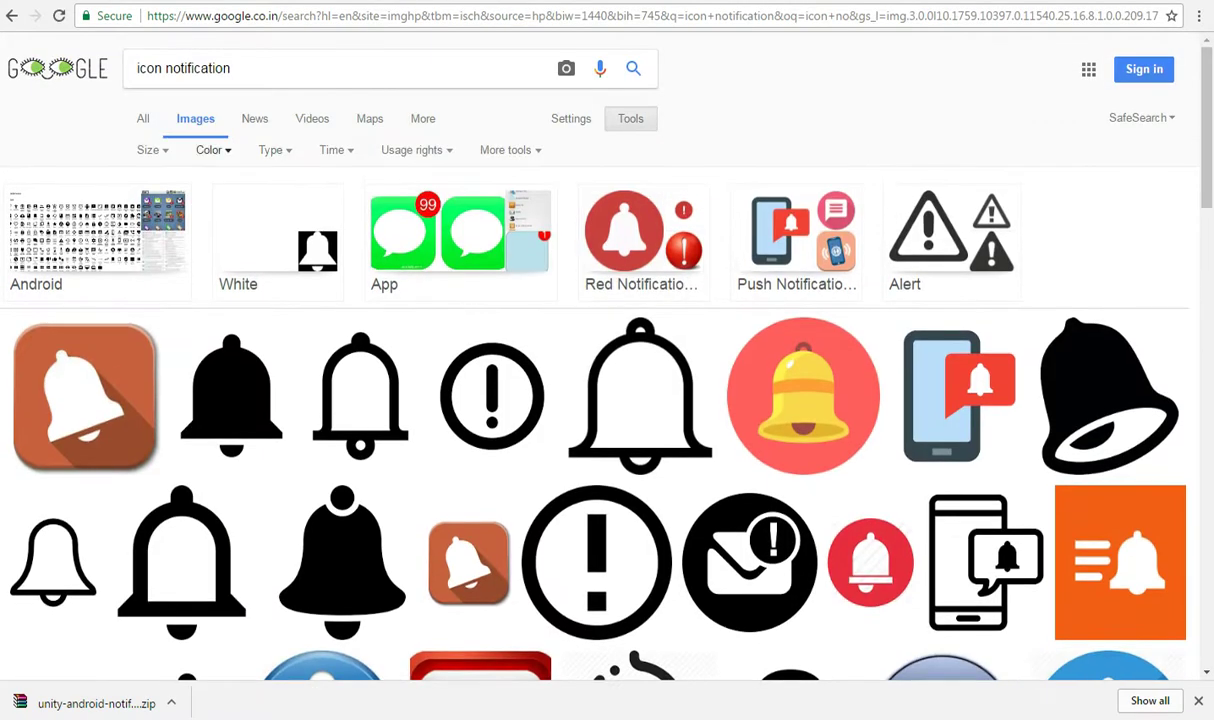
left_click(210, 149)
left_click(225, 253)
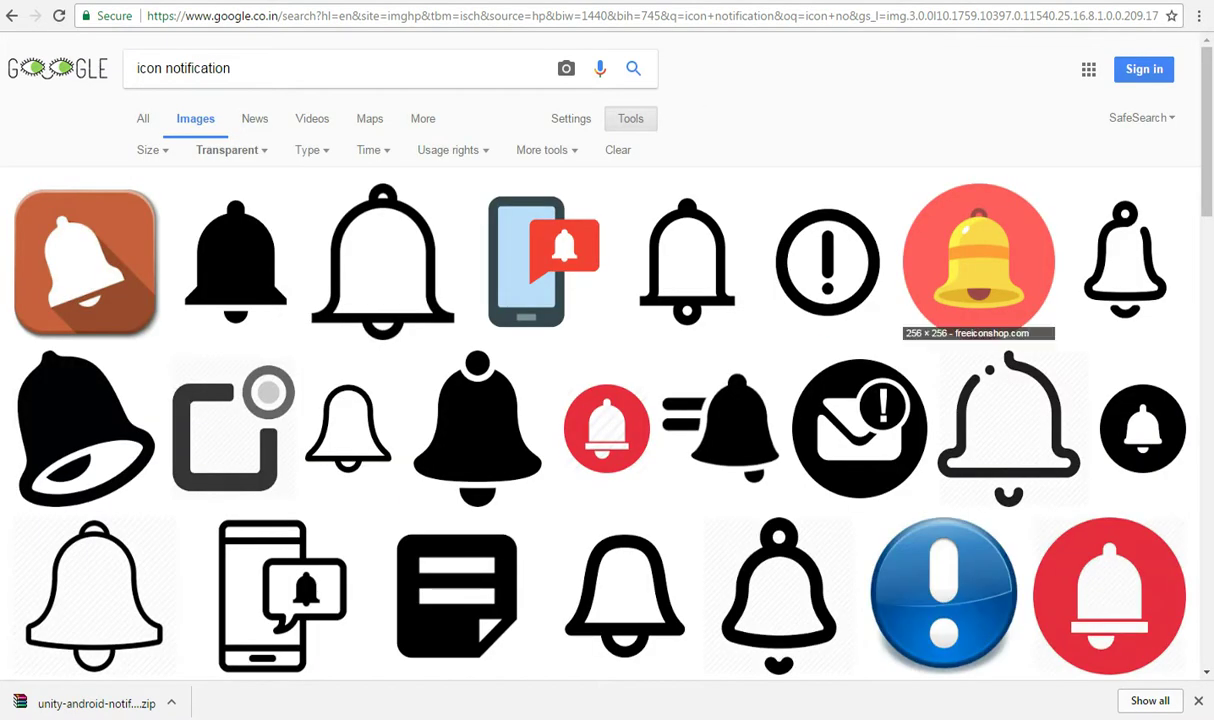
- Save the yellow bell on a red circle from freeiconshop.com as the PNG image notification-flat in Downloads
left_click(972, 295)
right_click(422, 437)
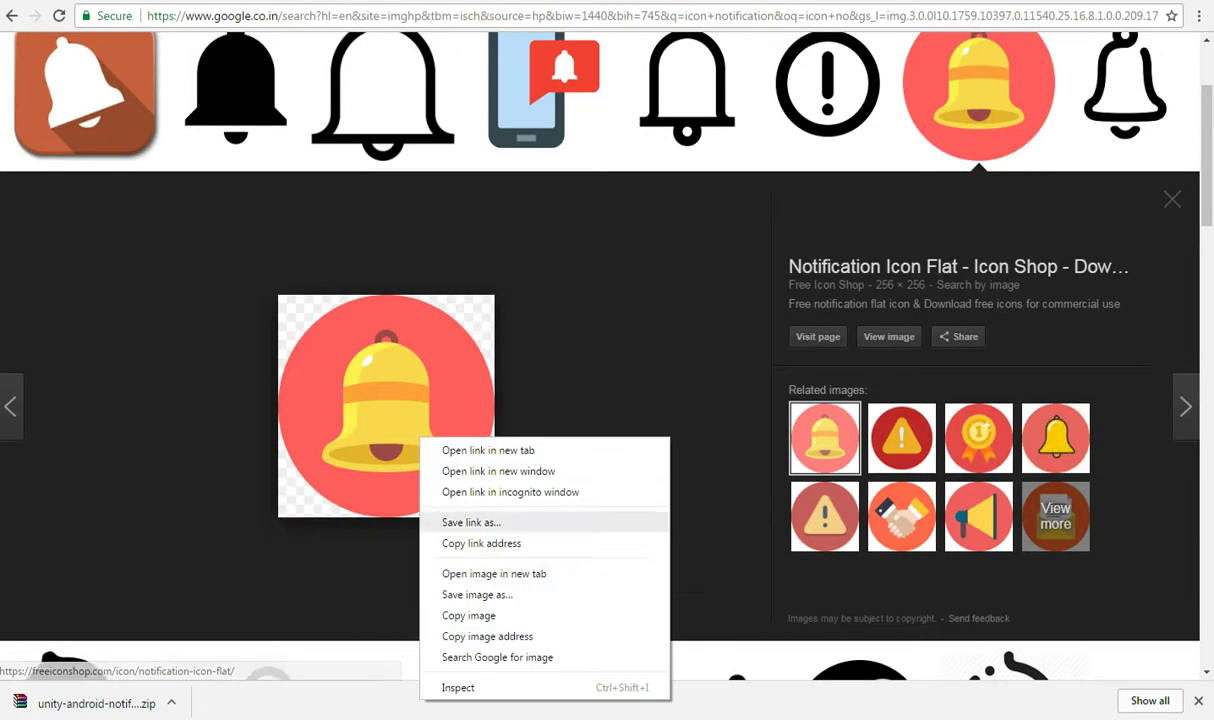
left_click(450, 574)
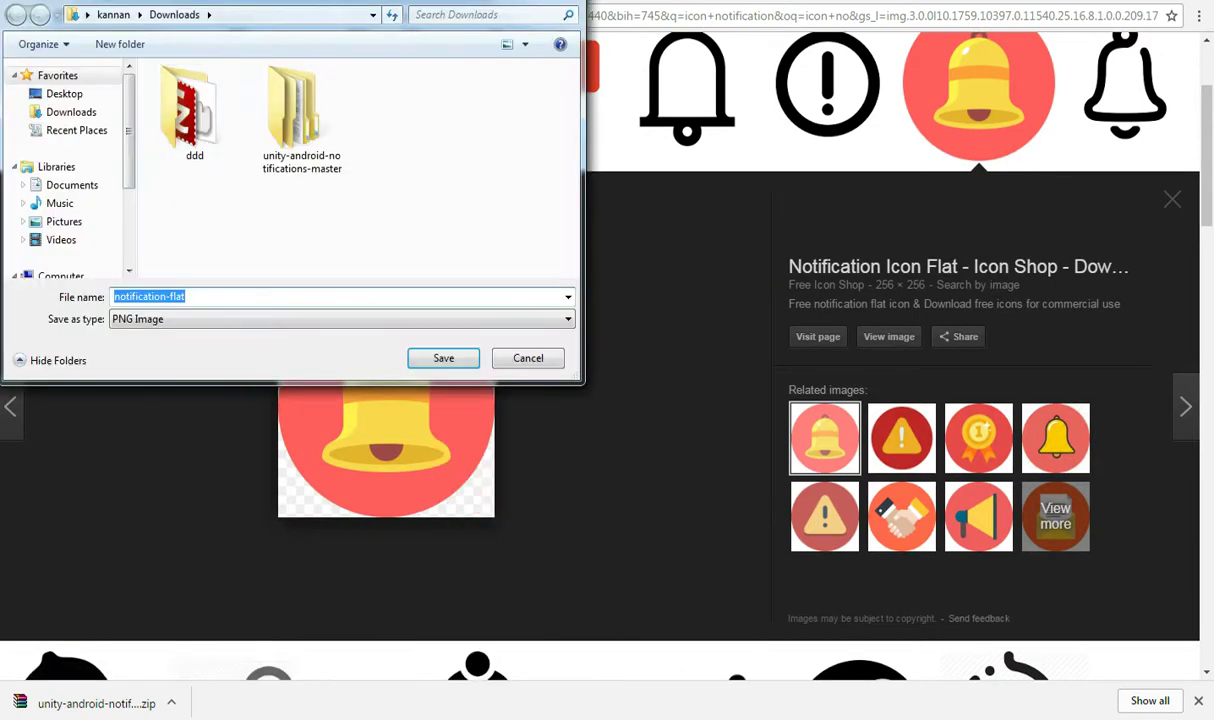
key("Return")
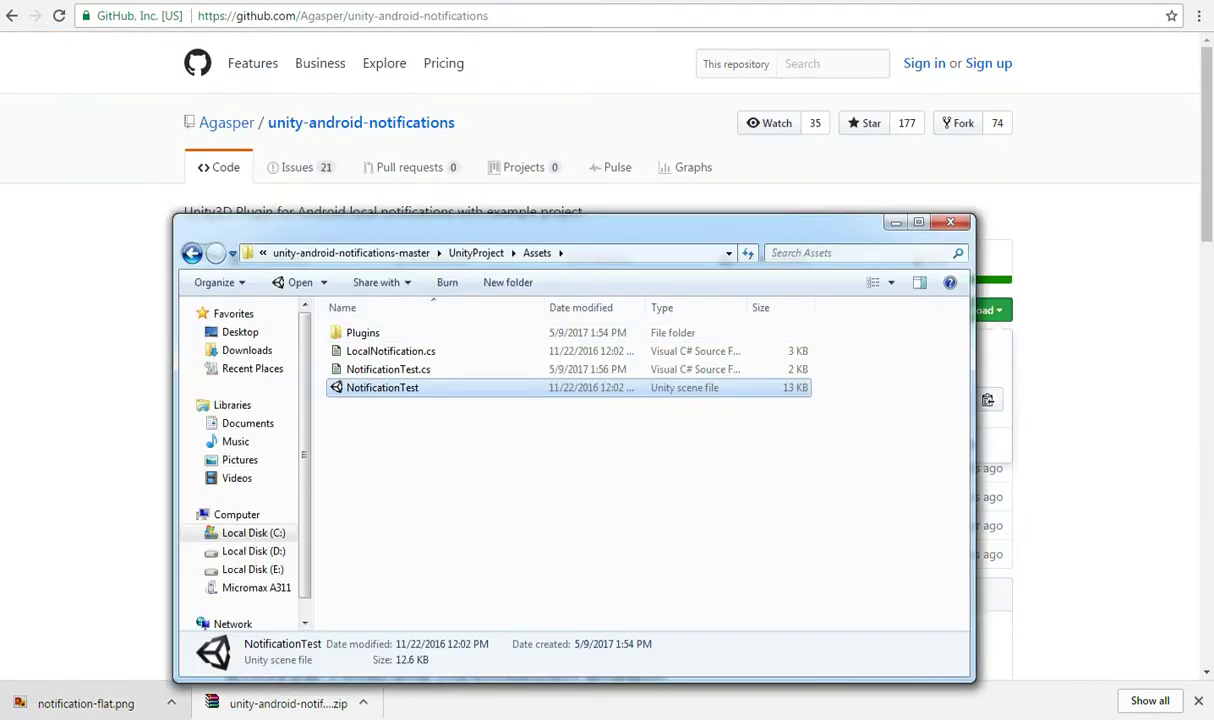
- Go to the Downloads folder in the file explorer and select the saved bell image
left_click(262, 252)
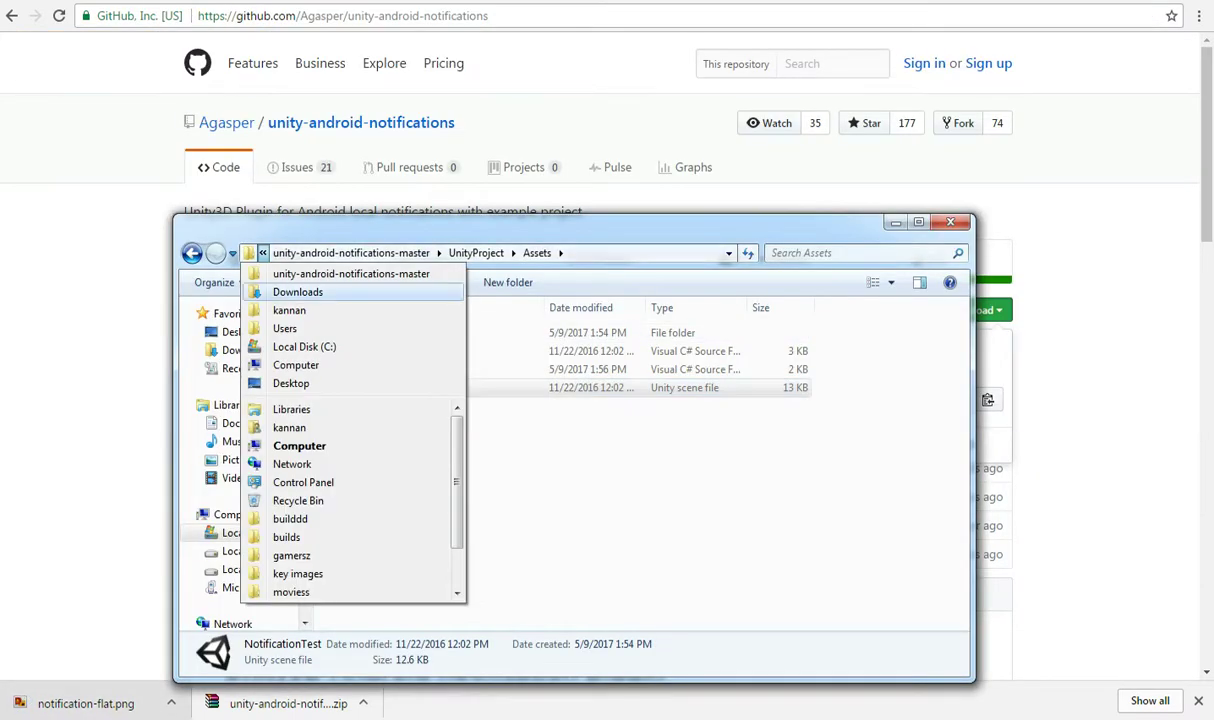
left_click(300, 290)
left_click(552, 350)
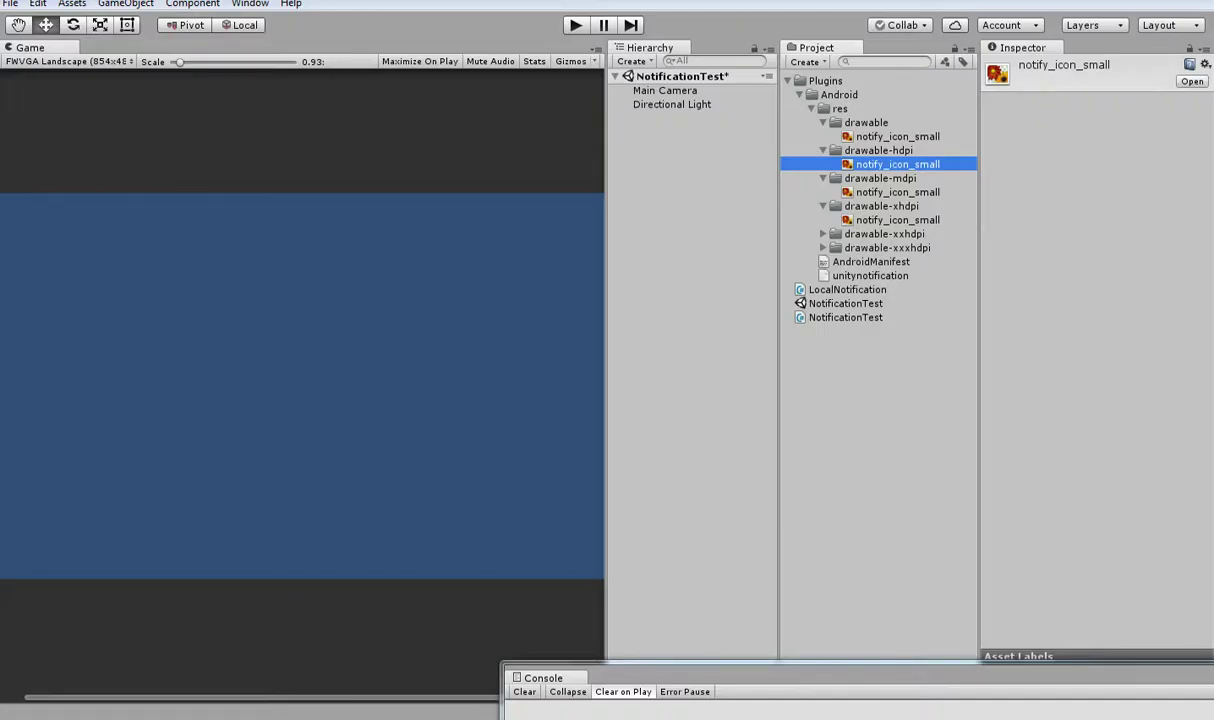
- Copy the name of the icon in Unity's drawable folder and rename the downloaded bell image as notify_icon_small
left_click(897, 136)
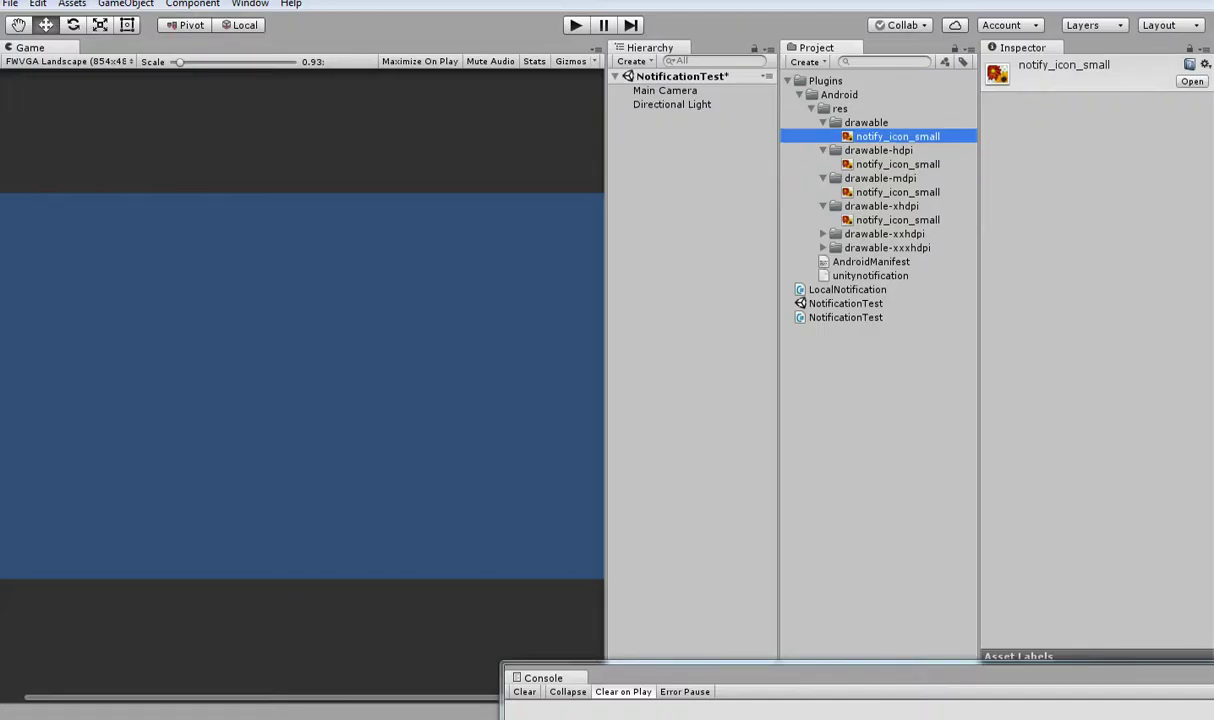
key("F2")
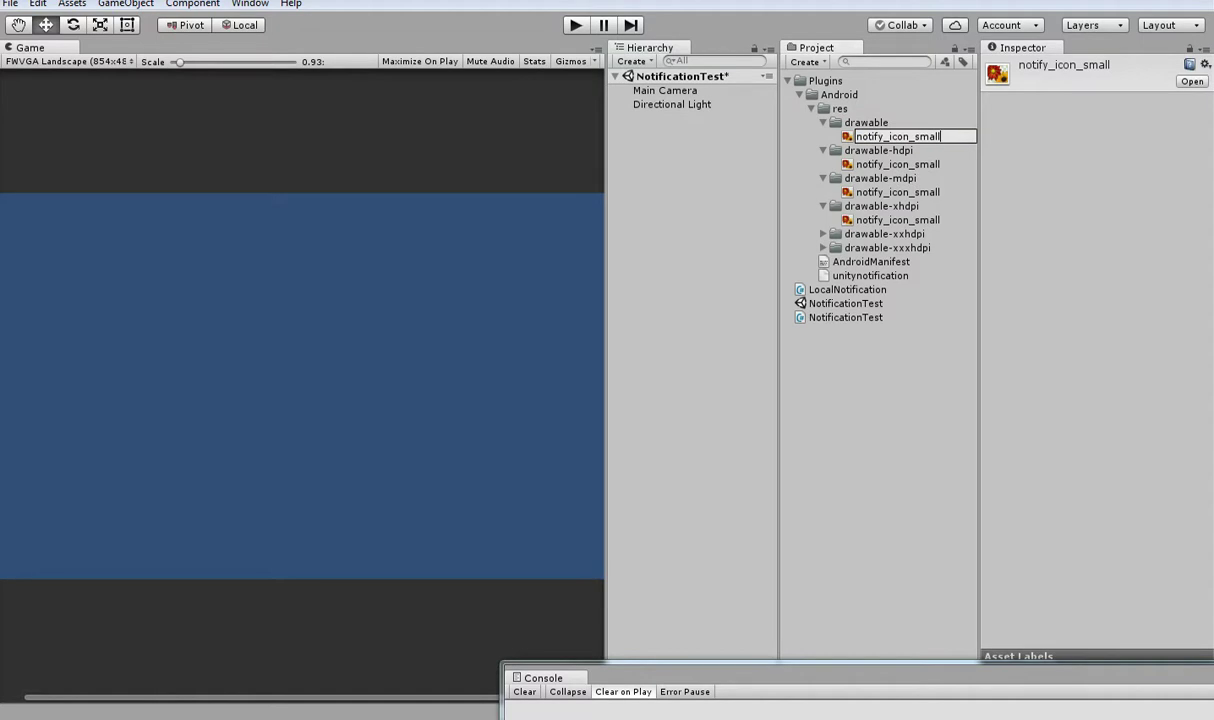
key("ctrl+a")
key("ctrl+c")
key("alt+Tab")
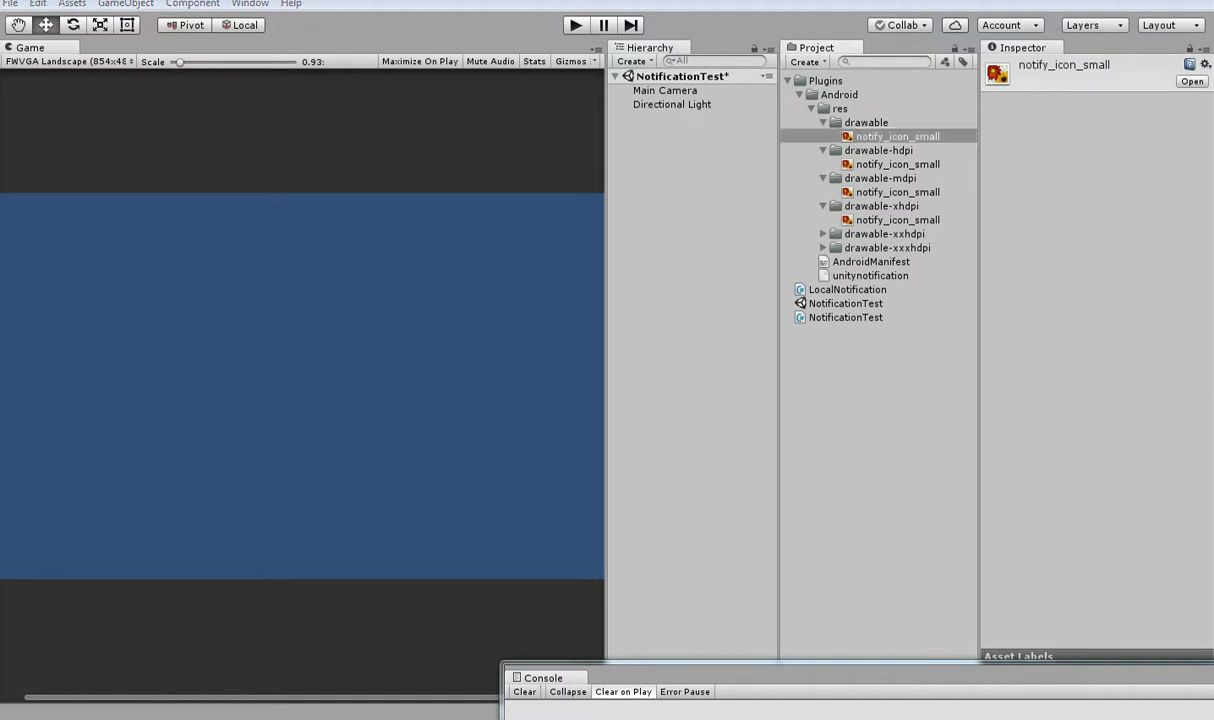
right_click(530, 345)
left_click(579, 684)
key("ctrl+v")
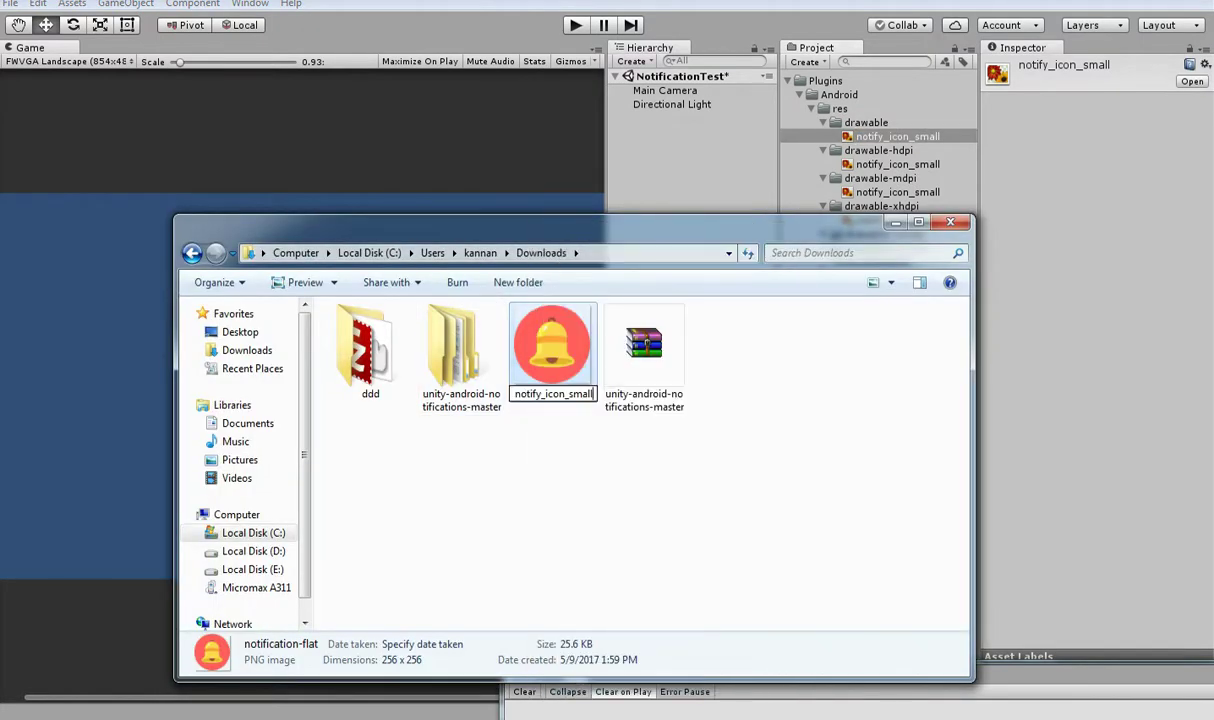
key("Return")
- Copy the notify_icon_small bell image and open UnityProject's Assets/Plugins/Android/res/drawable folder inside unity-android-notifications-master
right_click(573, 350)
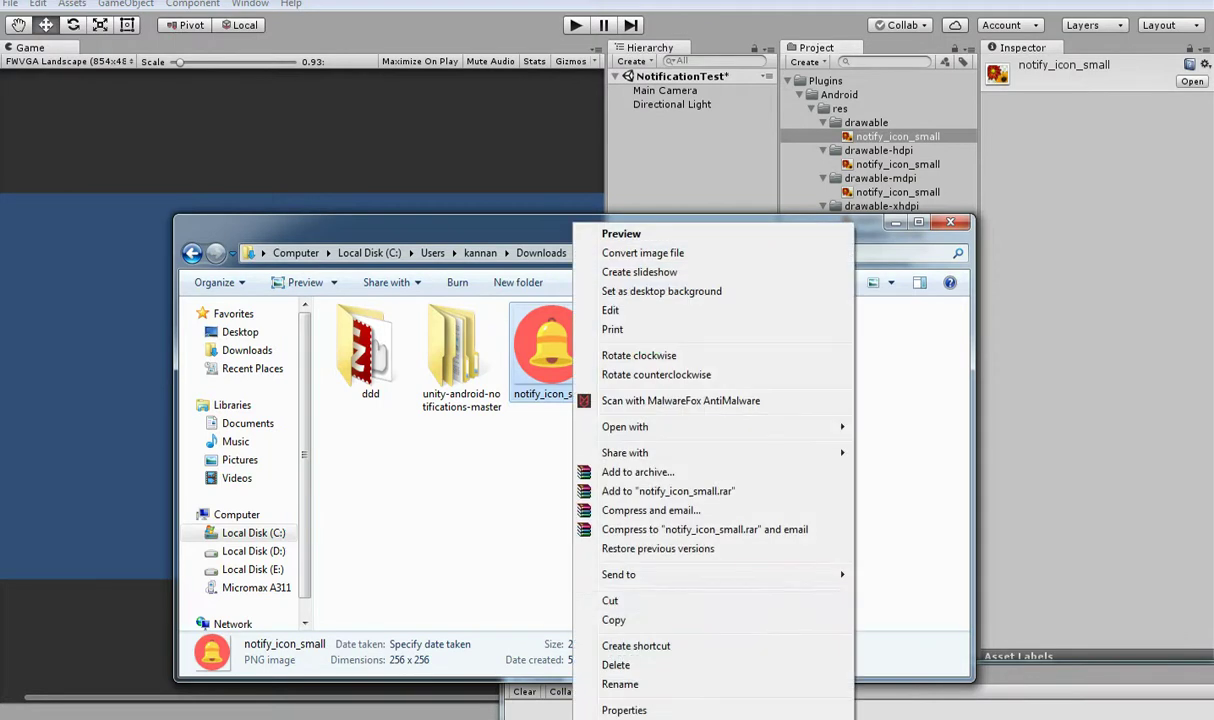
left_click(613, 620)
double_click(461, 355)
double_click(424, 332)
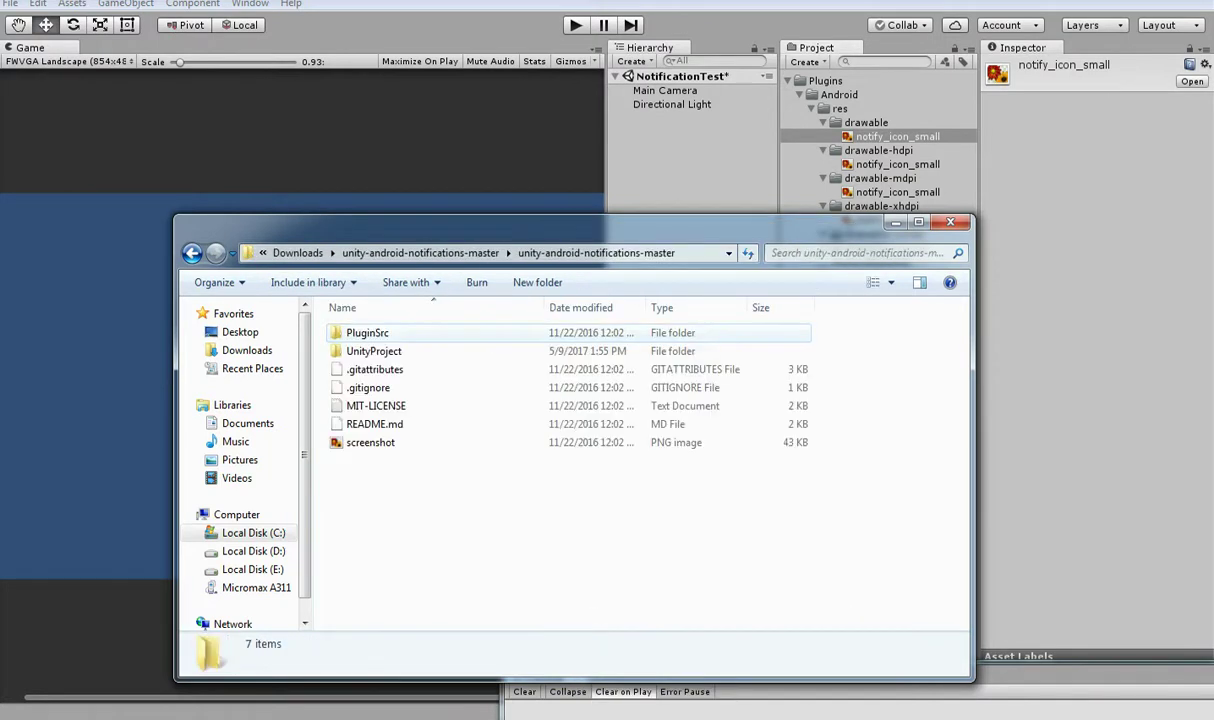
double_click(374, 351)
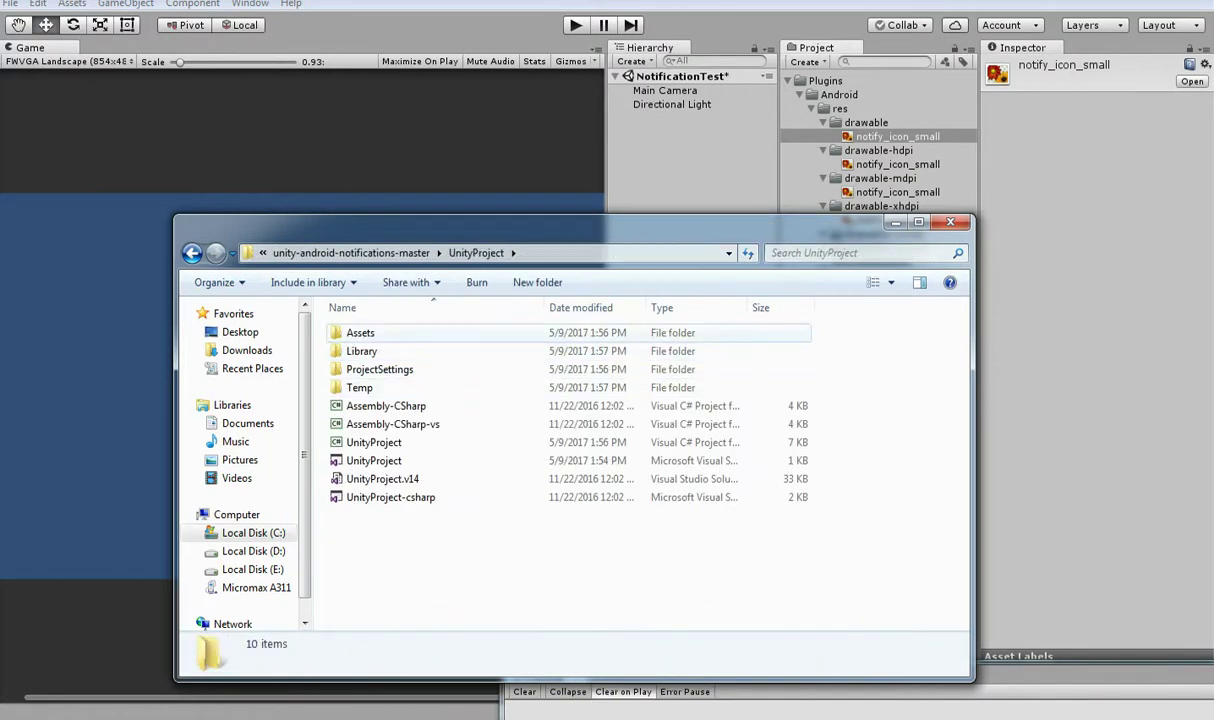
double_click(360, 332)
double_click(360, 332)
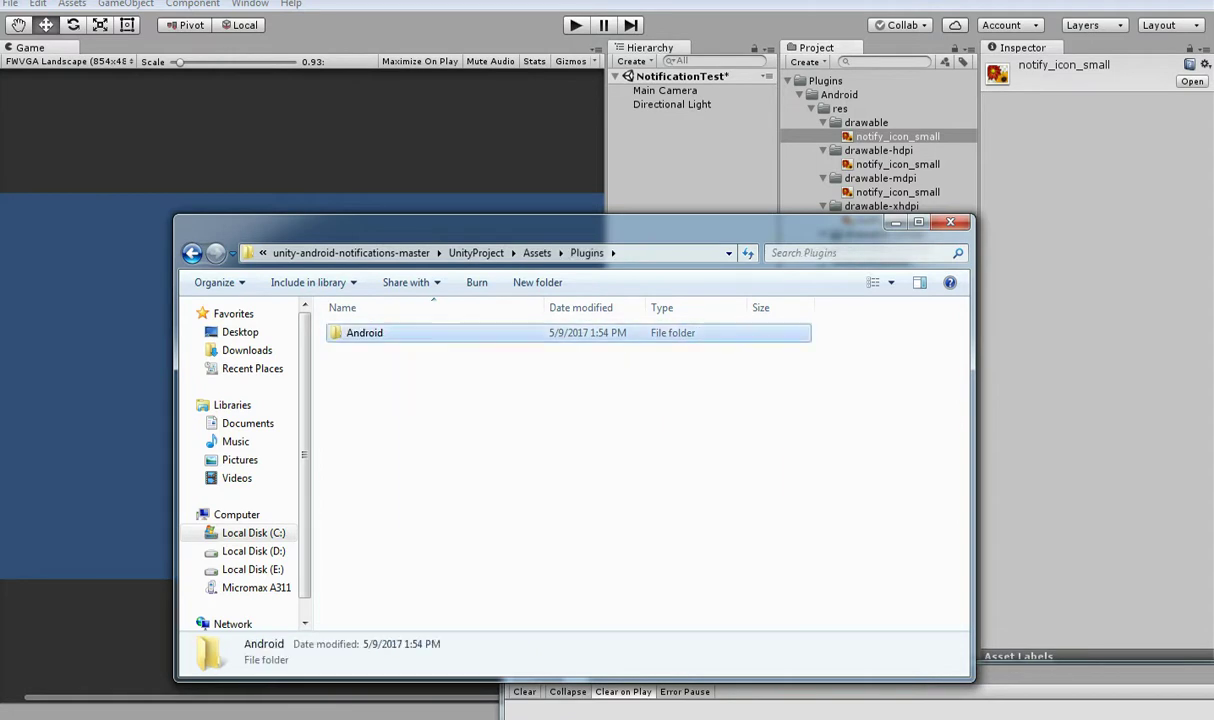
double_click(360, 332)
double_click(360, 332)
double_click(362, 332)
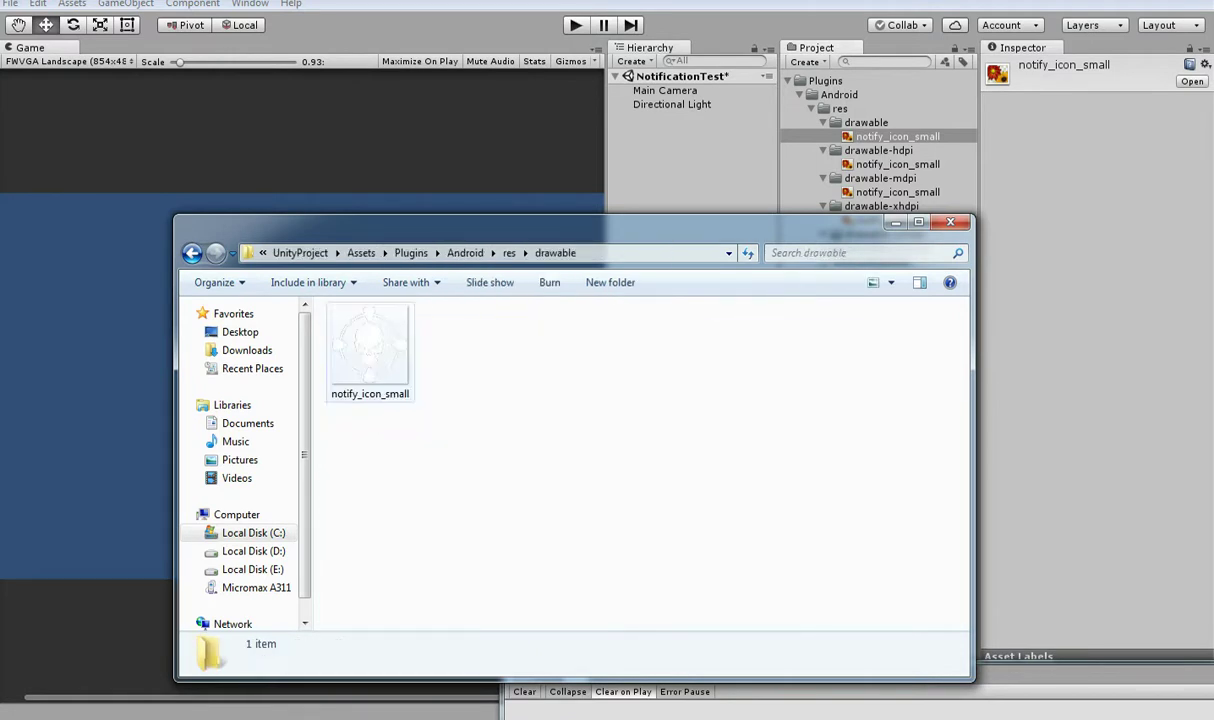
- Paste the bell image into the drawable folder, replacing the existing notify_icon_small
right_click(428, 412)
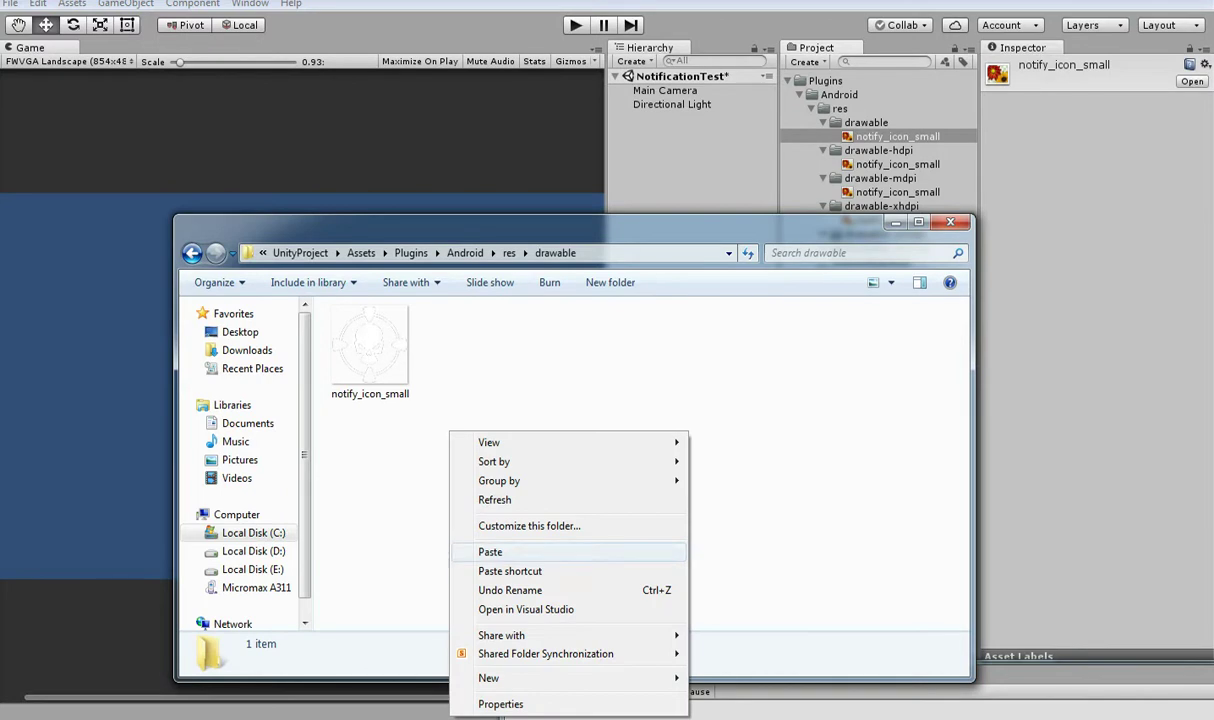
left_click(470, 524)
left_click(500, 262)
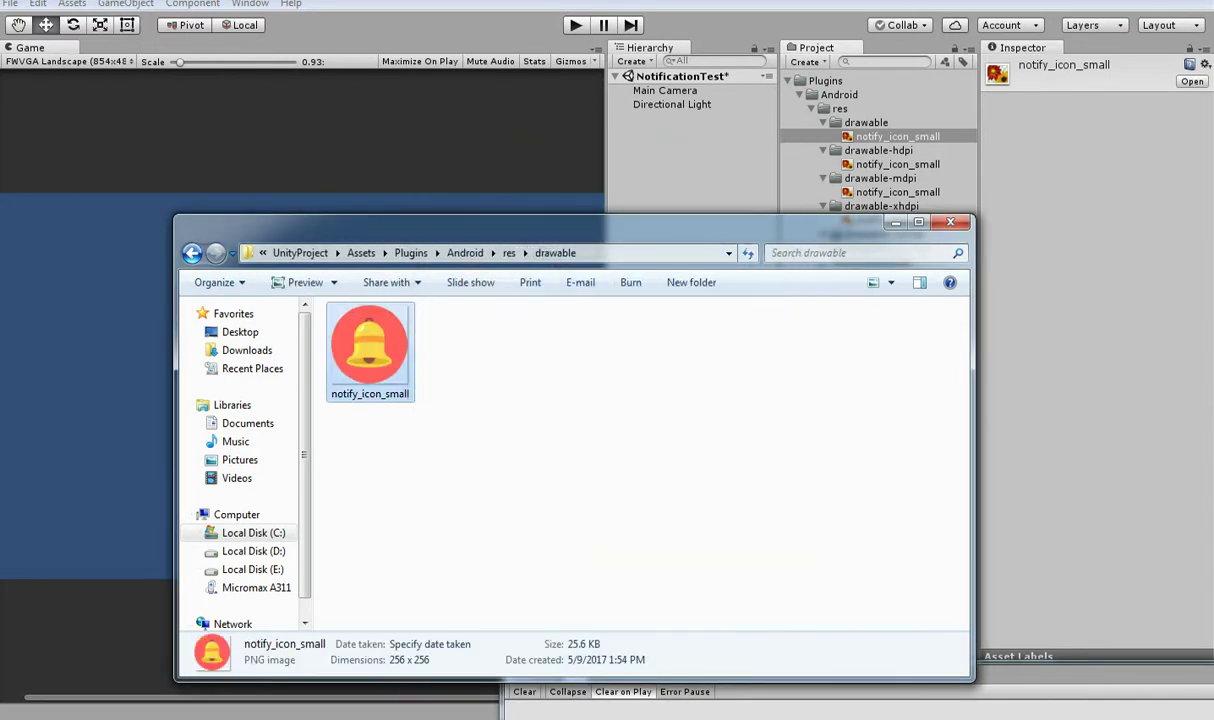
- Replace notify_icon_small in the drawable-hdpi folder with the copied bell image
left_click(192, 253)
double_click(378, 351)
right_click(358, 378)
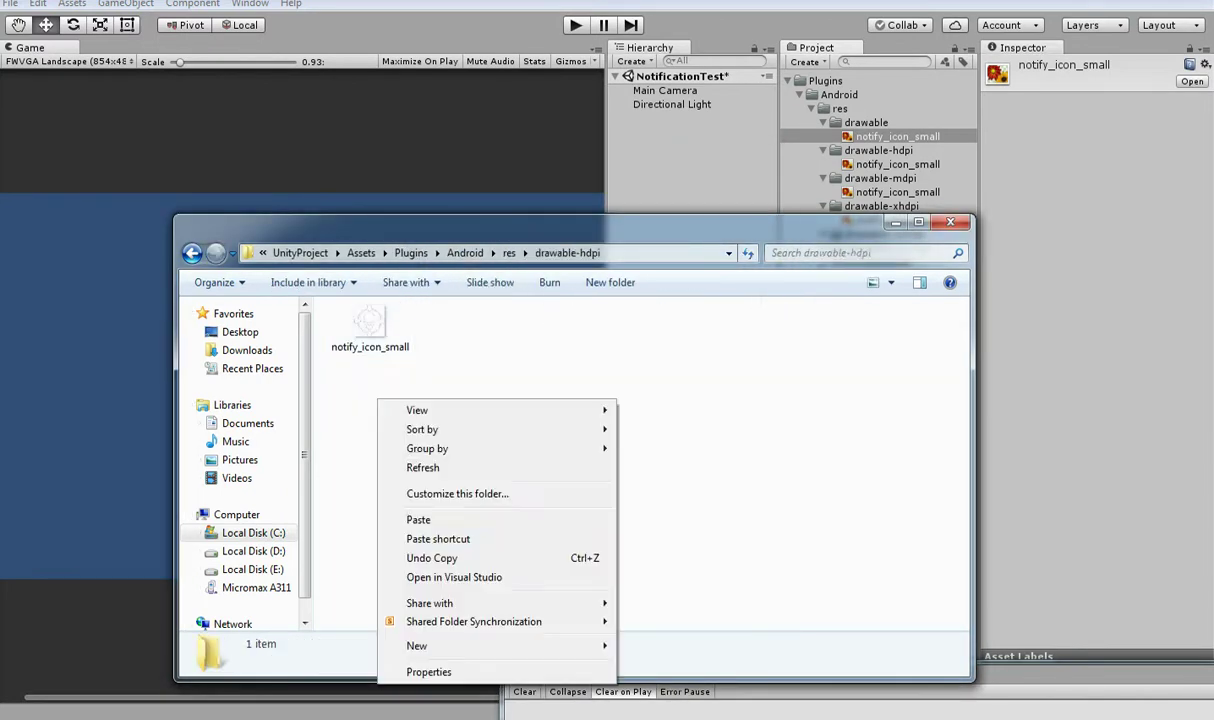
left_click(418, 519)
left_click(501, 226)
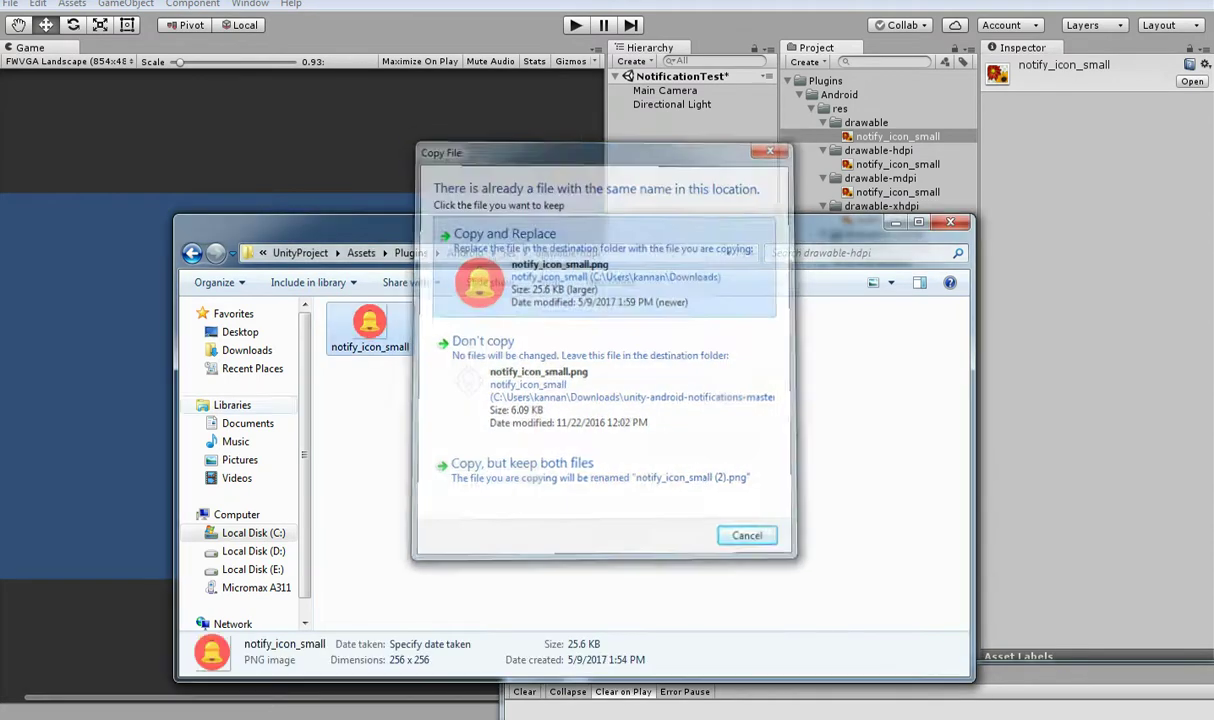
- Replace notify_icon_small in the drawable-mdpi folder with the copied bell image
left_click(192, 253)
double_click(380, 369)
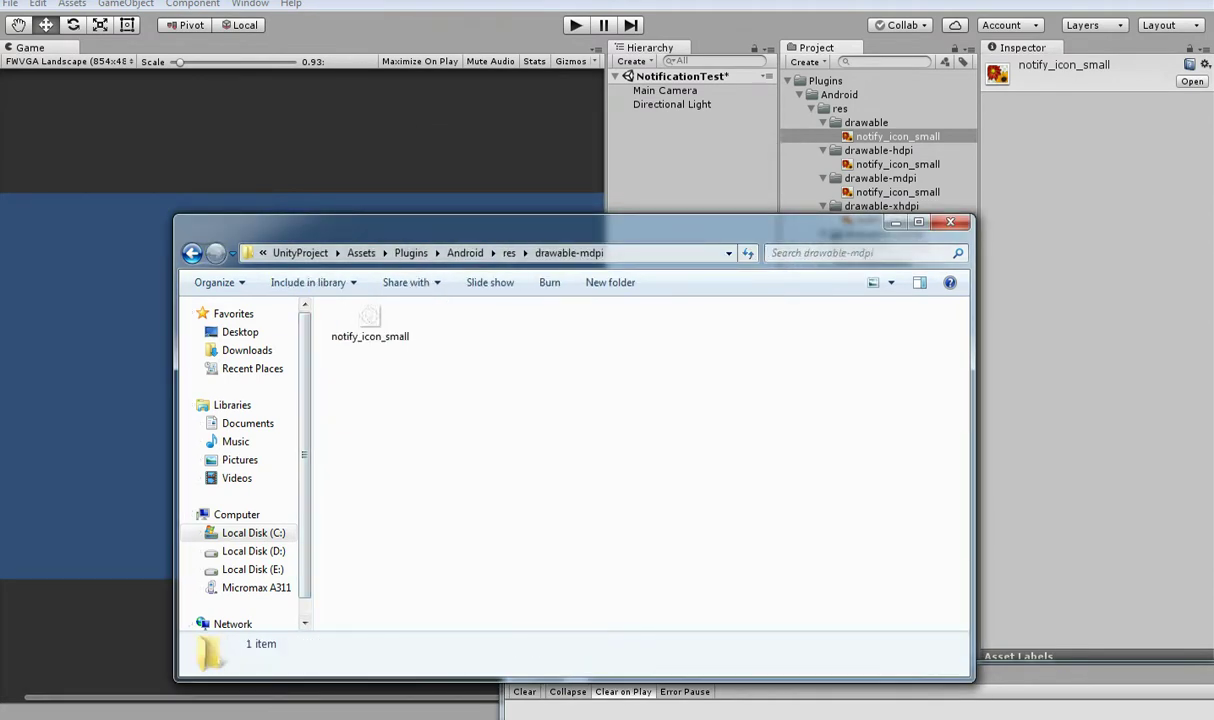
right_click(411, 409)
left_click(452, 529)
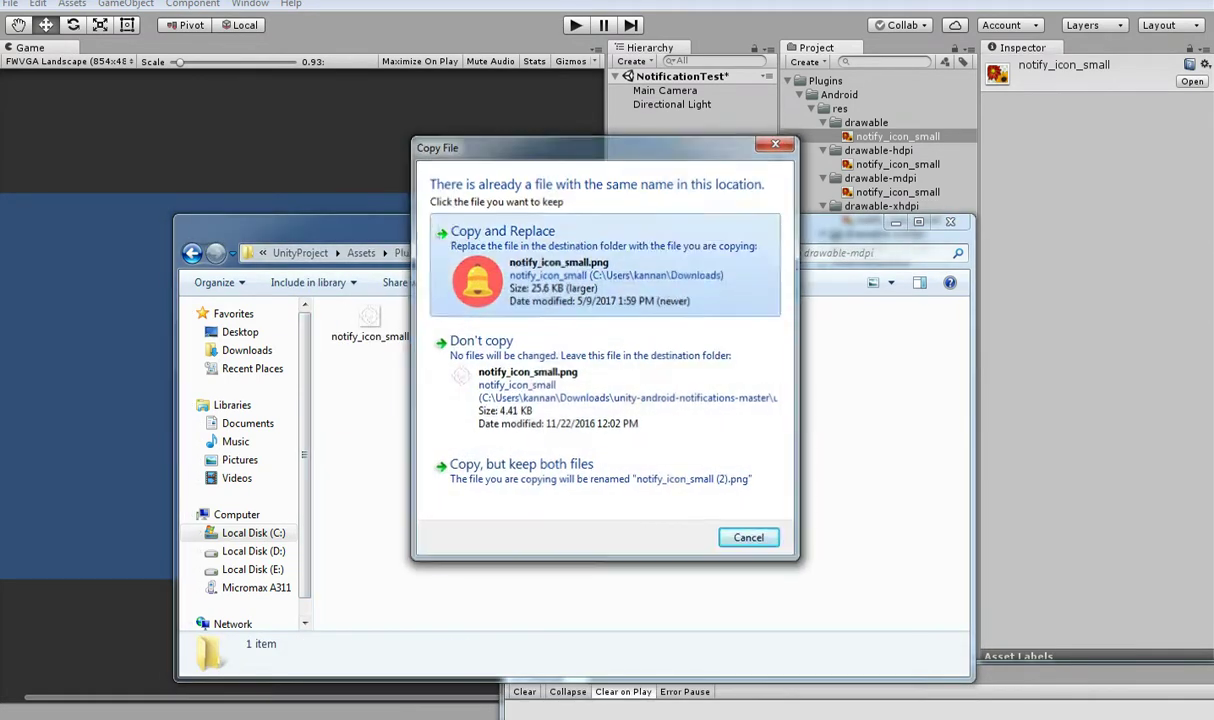
left_click(500, 238)
- Replace notify_icon_small in the drawable-xhdpi folder with the copied bell image
left_click(192, 253)
double_click(380, 387)
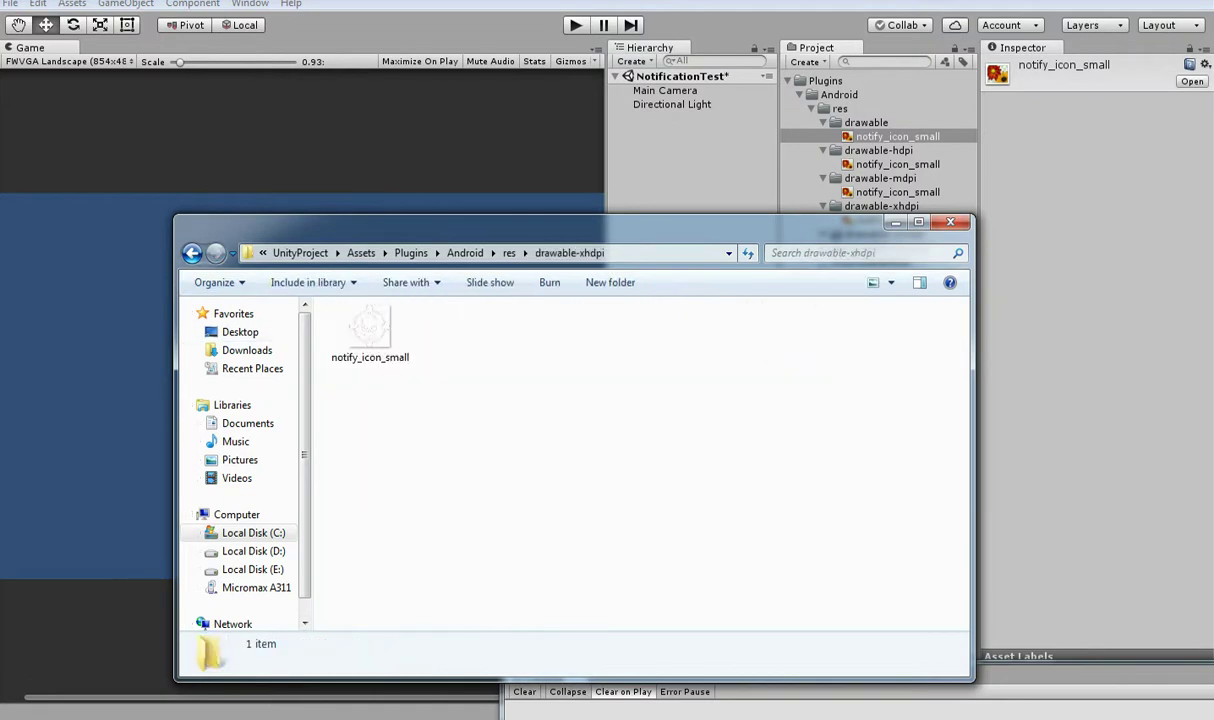
right_click(402, 437)
left_click(442, 557)
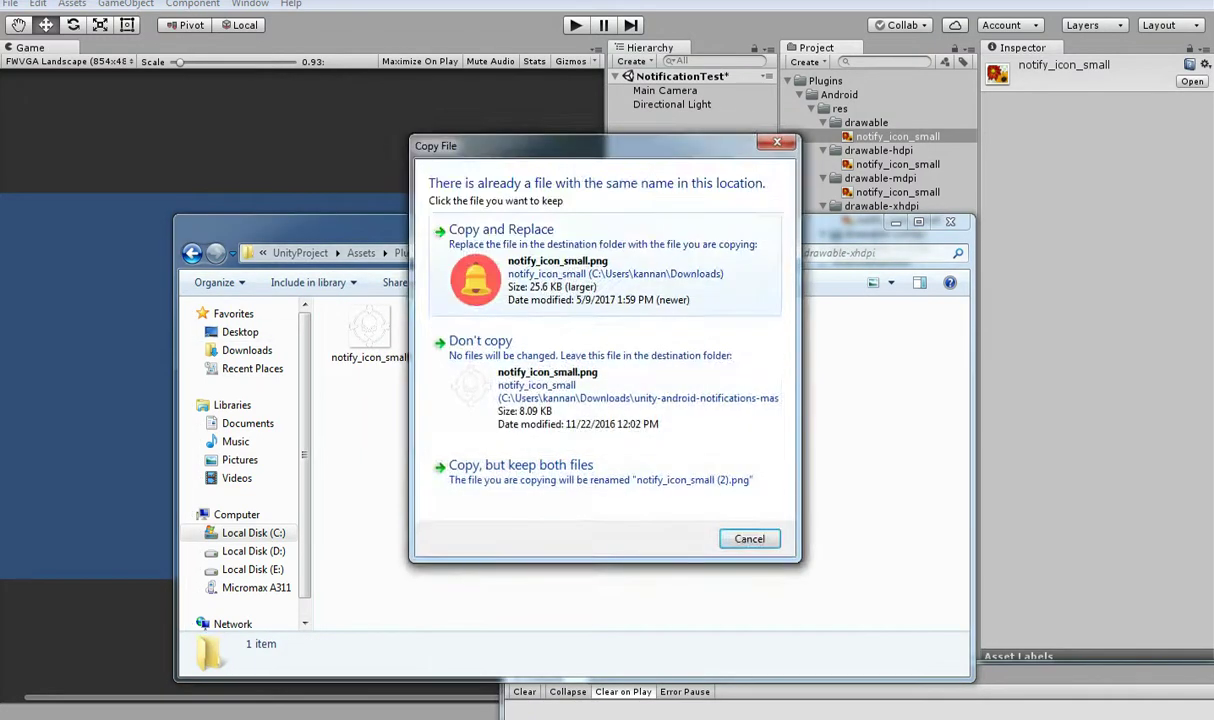
left_click(495, 243)
- Replace notify_icon_small in the drawable-xxhdpi folder with the copied bell image
left_click(192, 253)
double_click(380, 406)
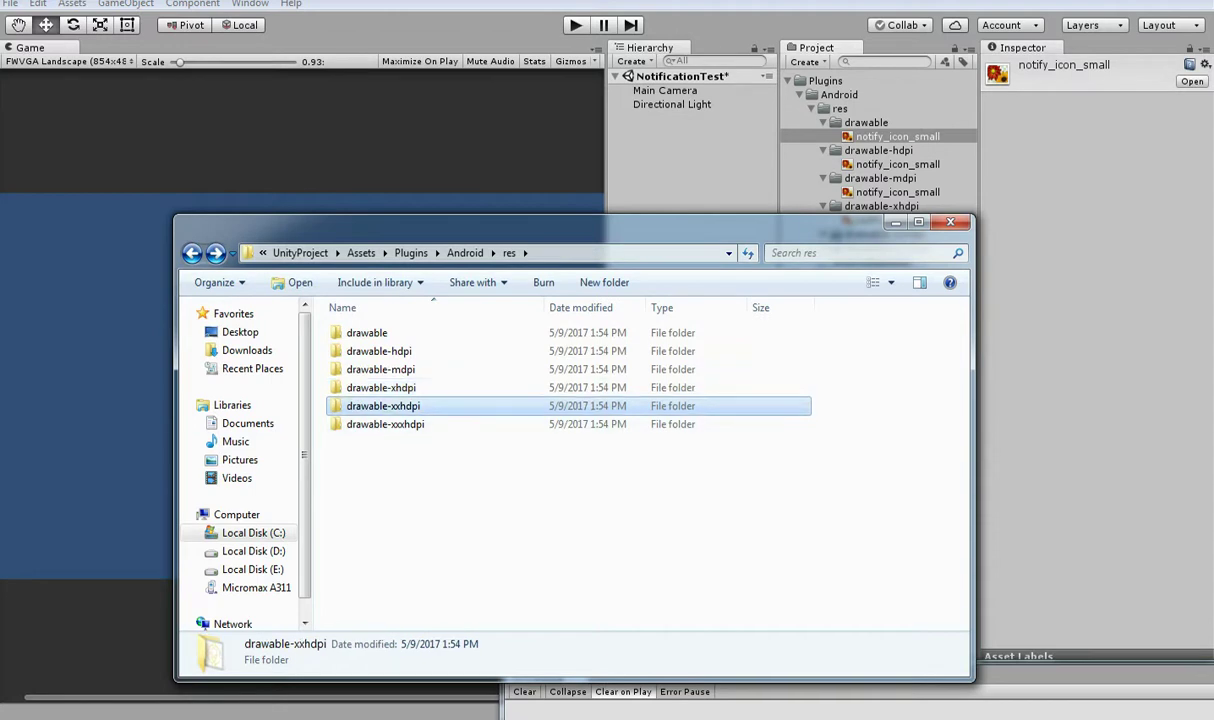
right_click(376, 518)
left_click(416, 354)
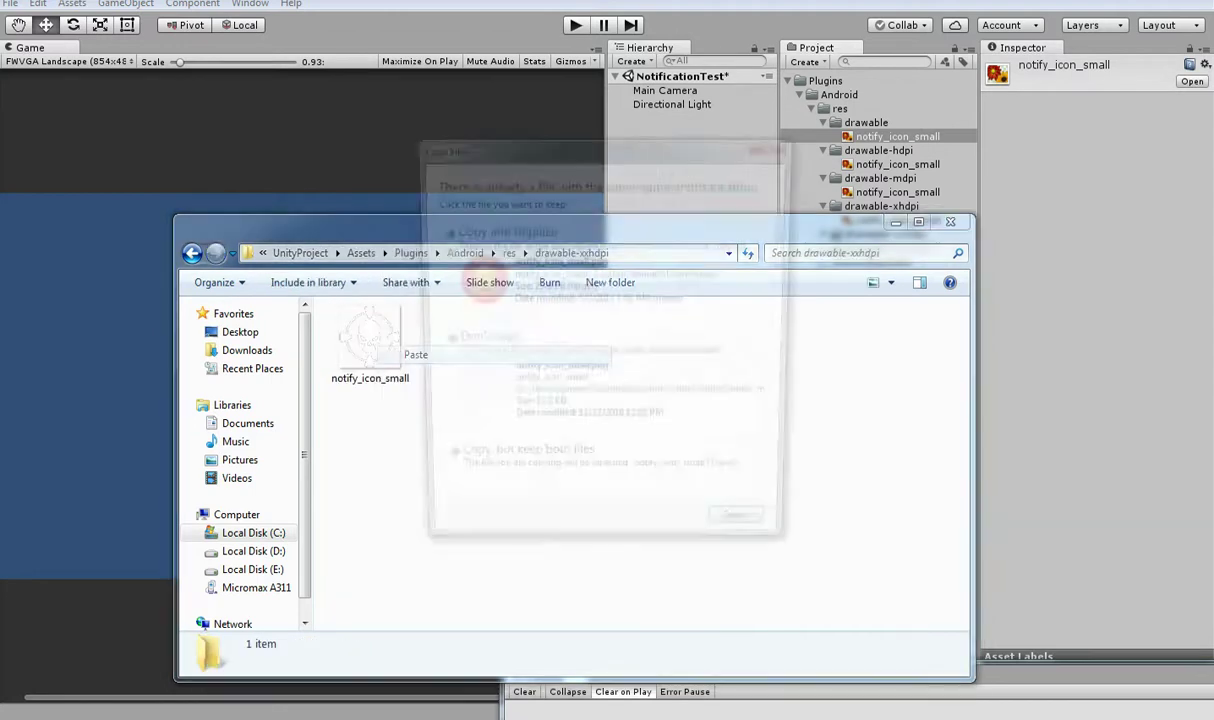
left_click(490, 240)
- Replace notify_icon_small in the drawable-xxxhdpi folder with the copied bell image and close the file explorer
left_click(192, 253)
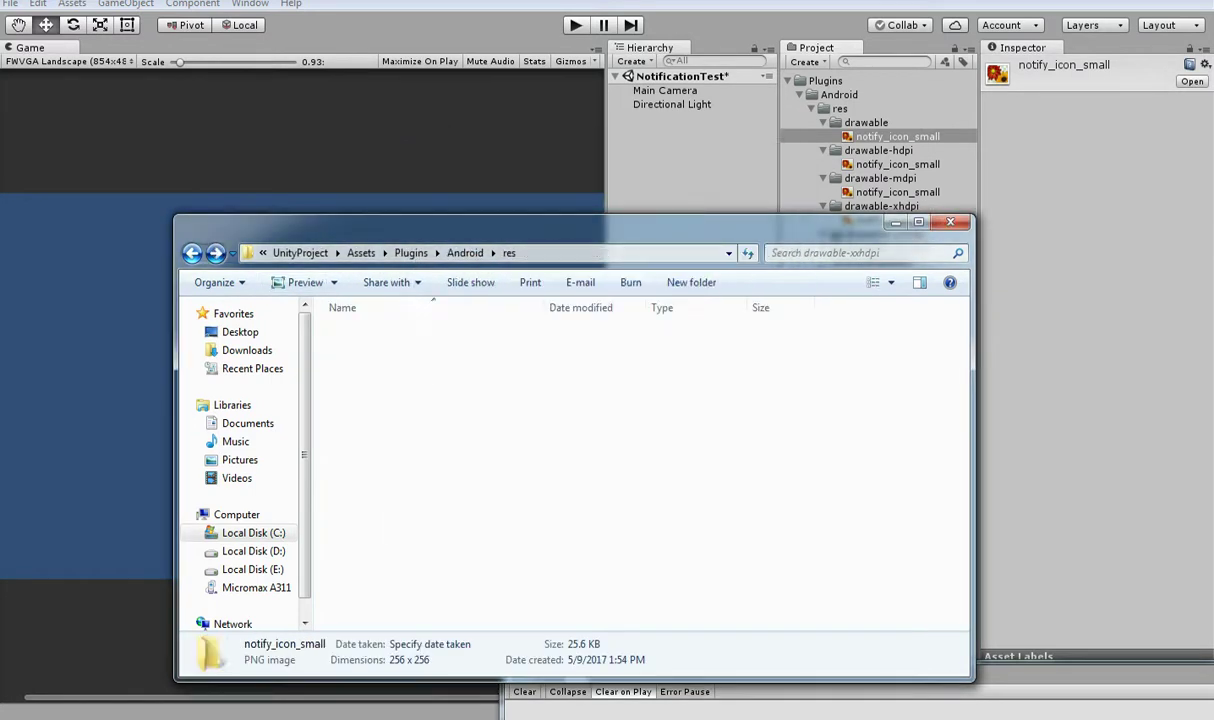
double_click(380, 424)
right_click(380, 441)
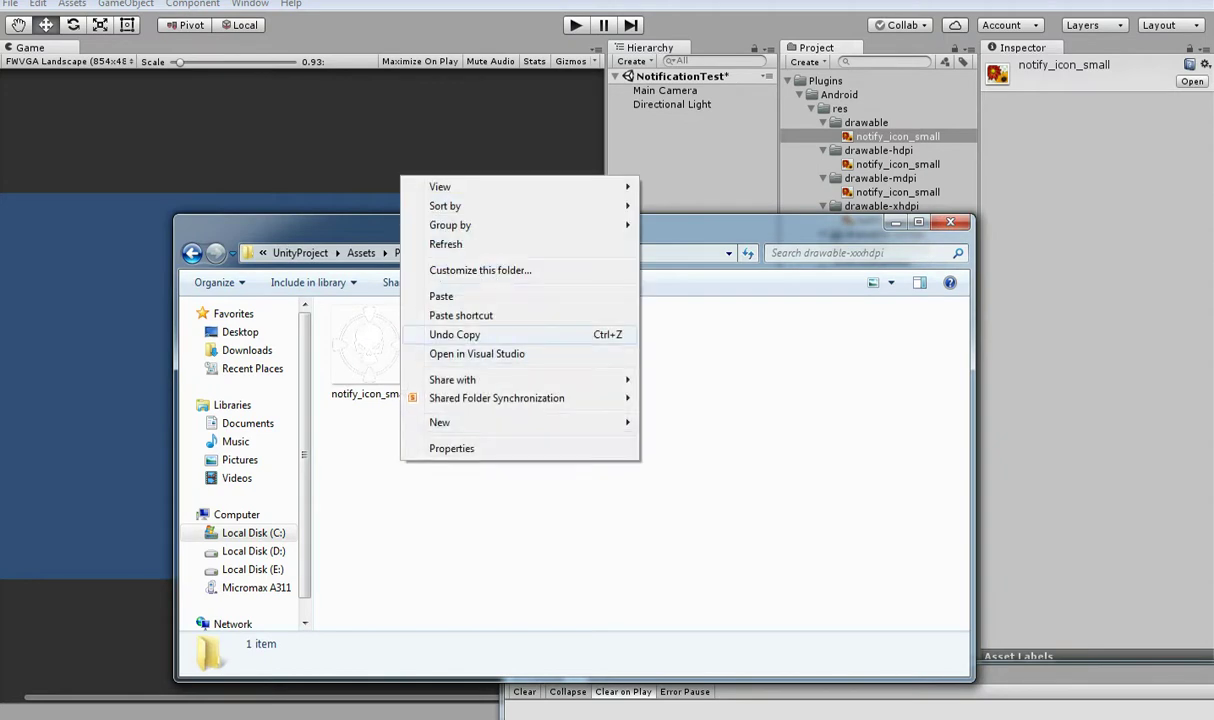
left_click(440, 285)
left_click(500, 240)
left_click(500, 400)
left_click(950, 222)
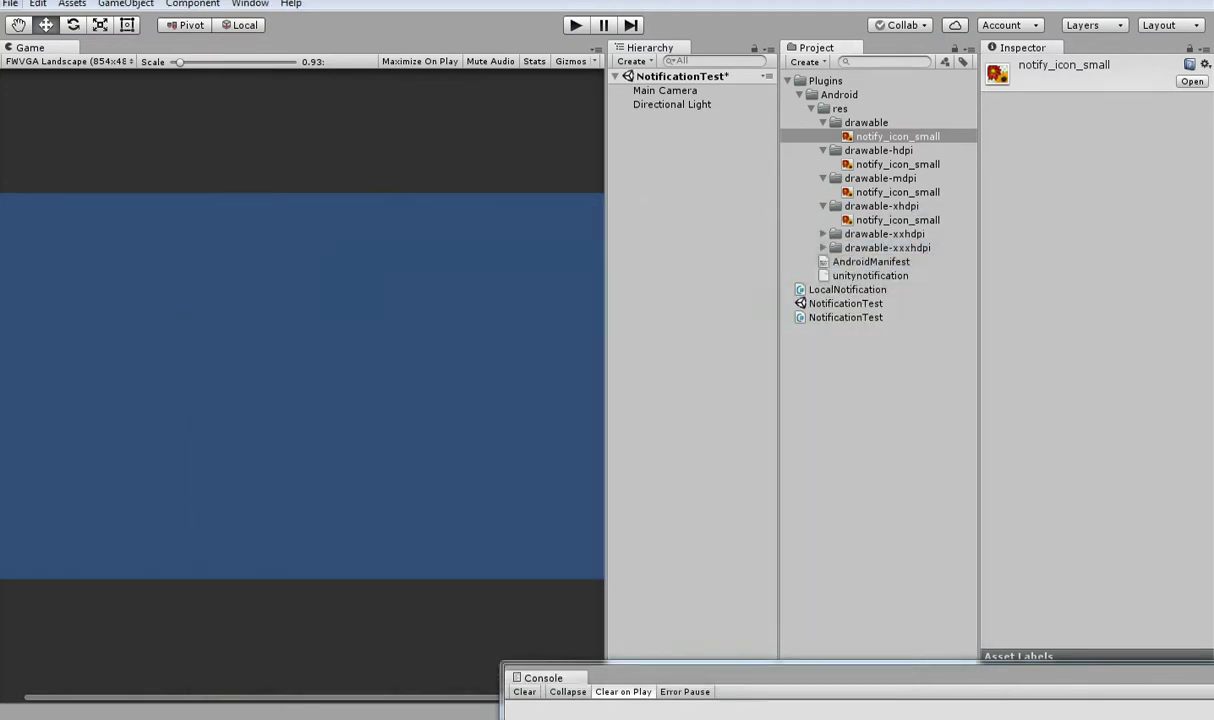
- Save the NotificationTest scene and the Unity project
left_click(10, 4)
left_click(52, 67)
left_click(52, 151)
- Build and run the Android project, overwriting the existing notify.apk in the builddd folder
left_click(10, 4)
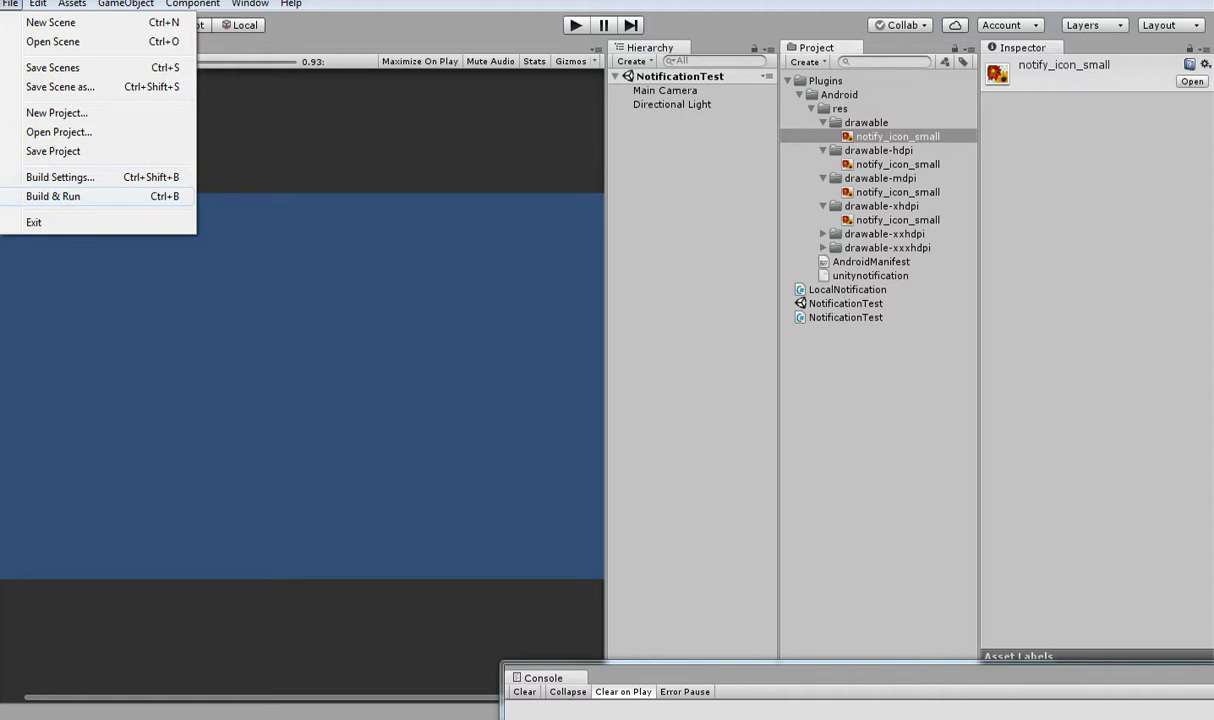
left_click(60, 177)
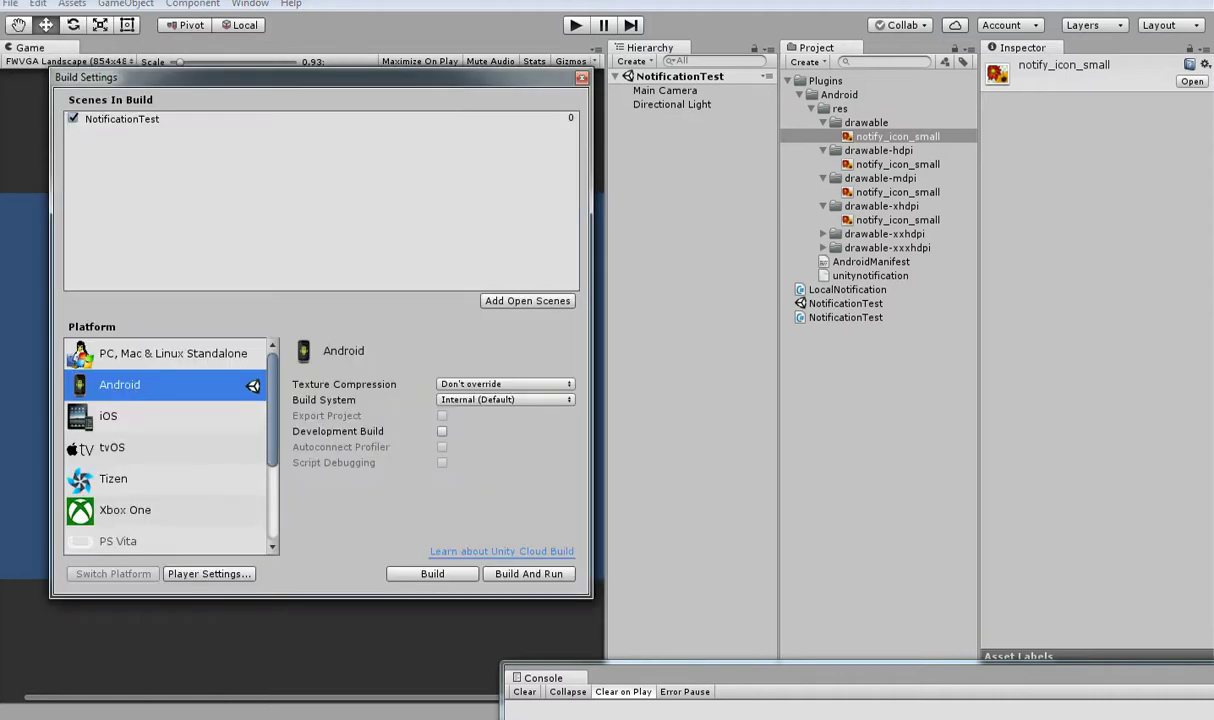
left_click(432, 573)
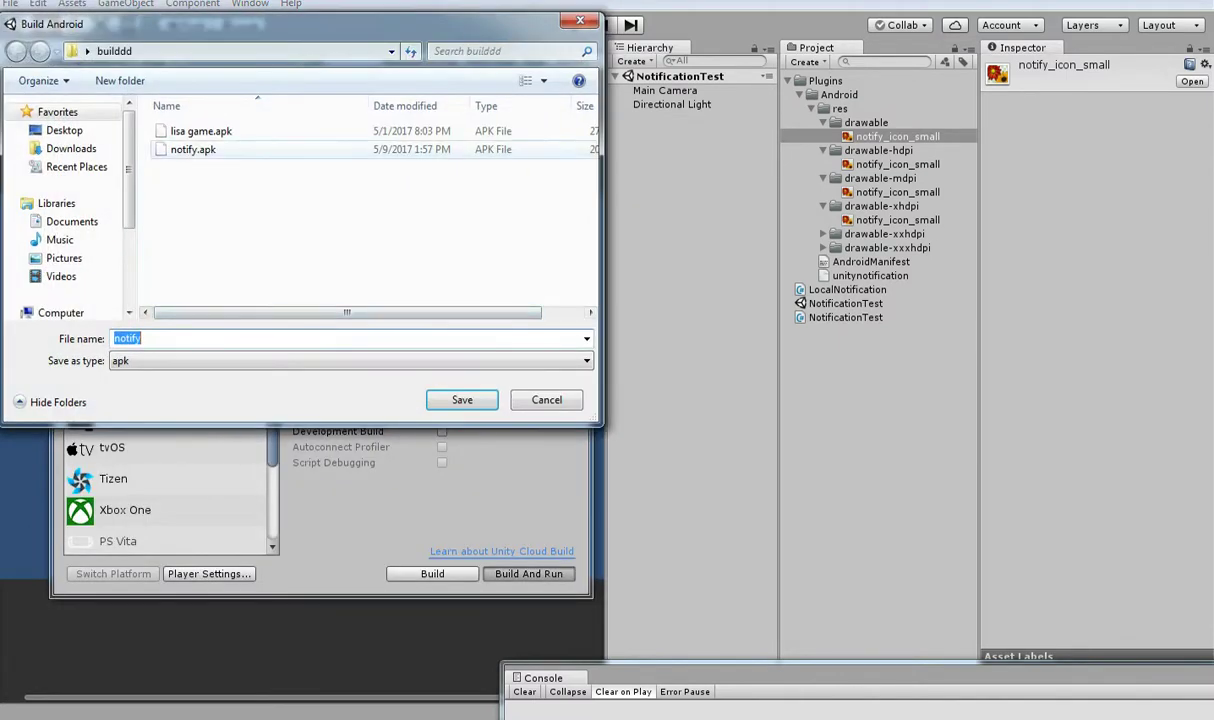
left_click(193, 149)
left_click(461, 399)
left_click(653, 361)
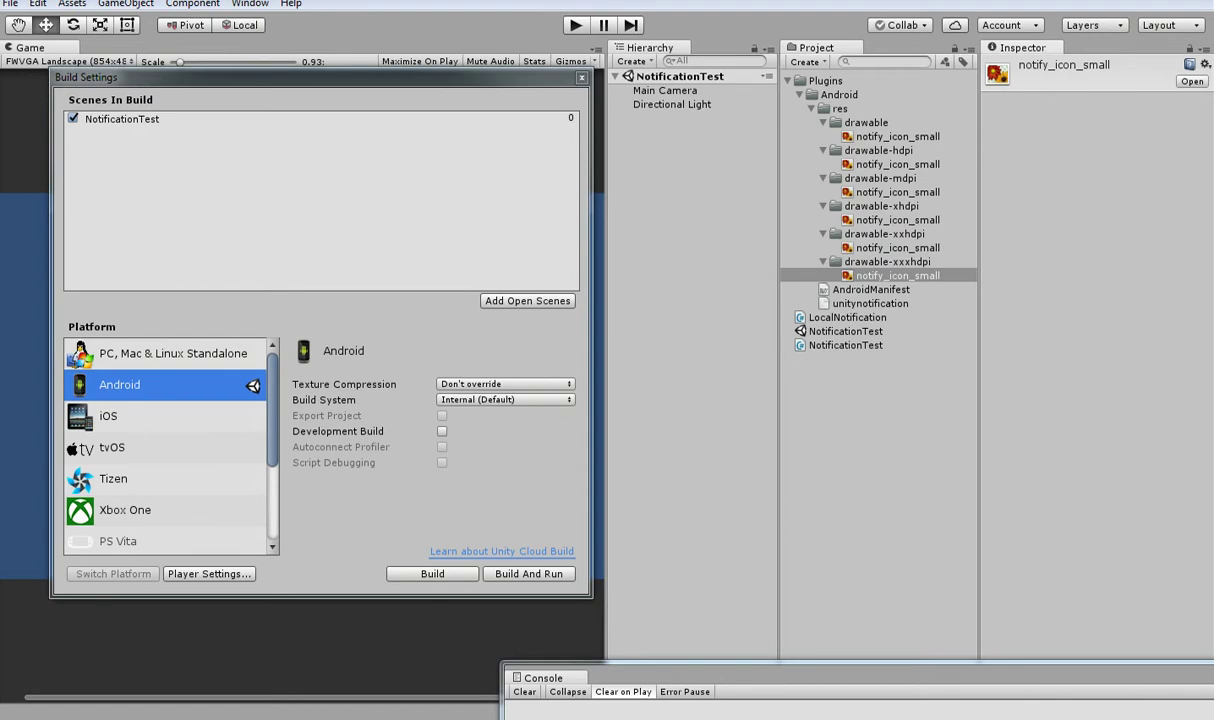
- Move the Console window fully into view below the Project files and close Build Settings
left_click_drag(700, 670, 925, 568)
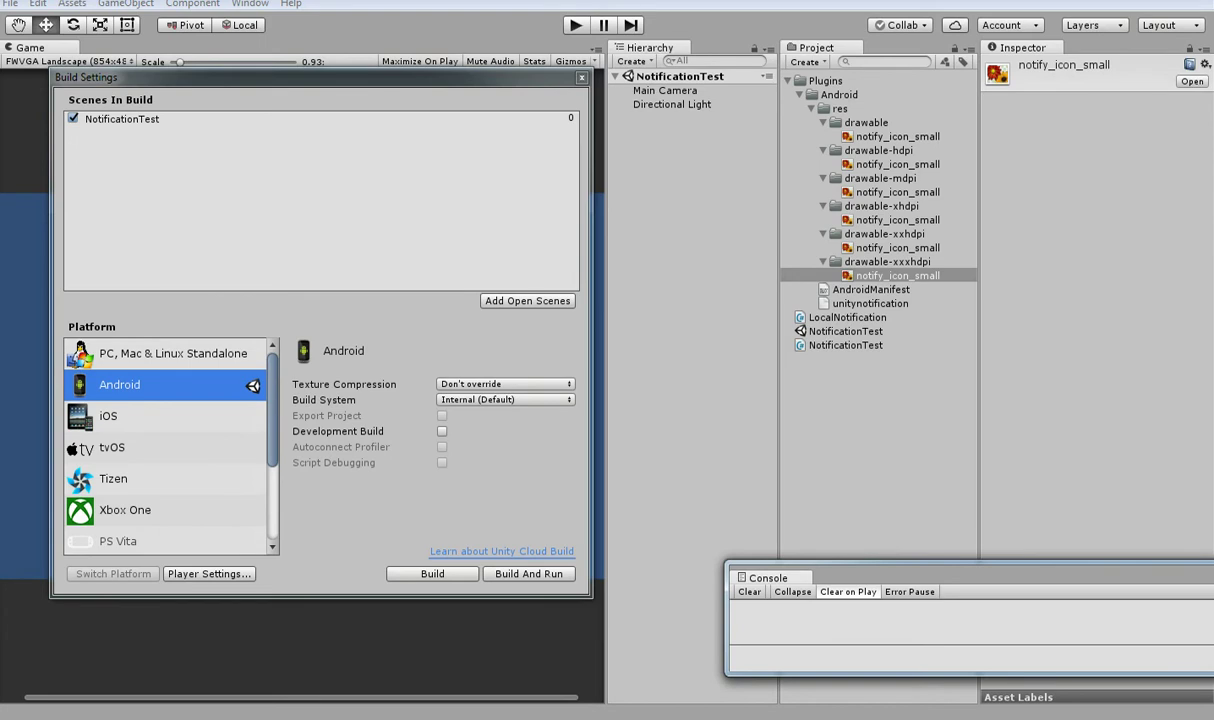
left_click(581, 78)
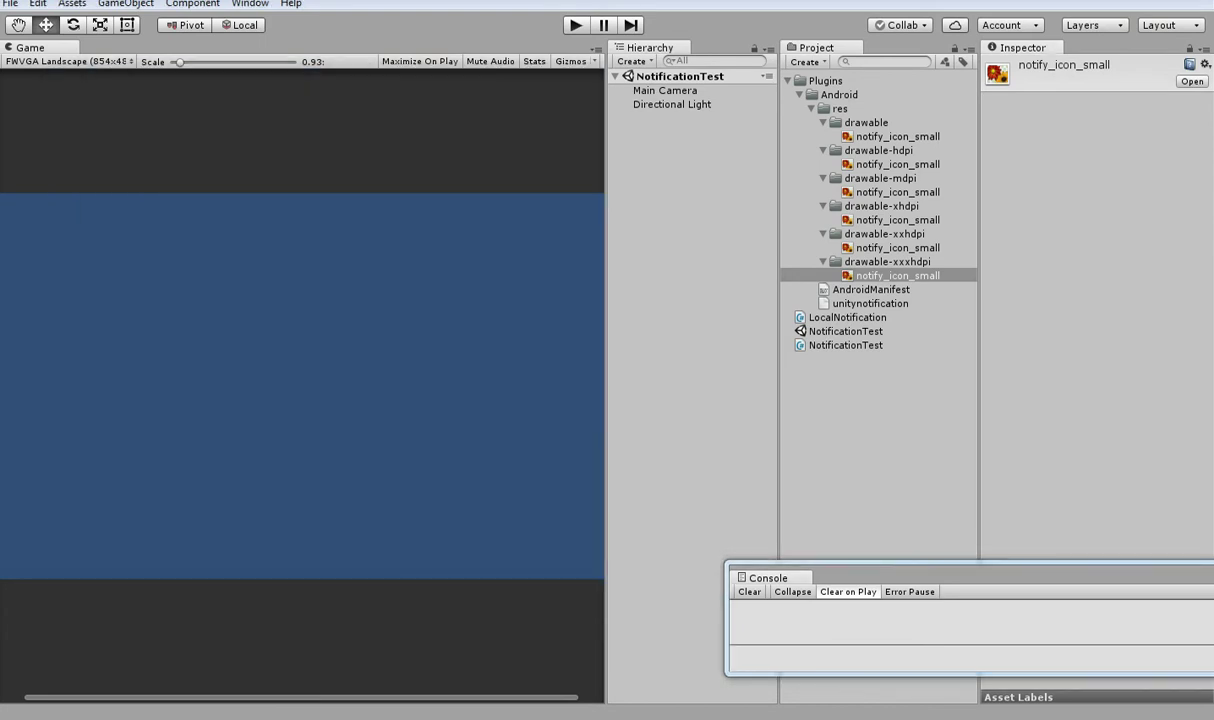
key("alt+Tab")
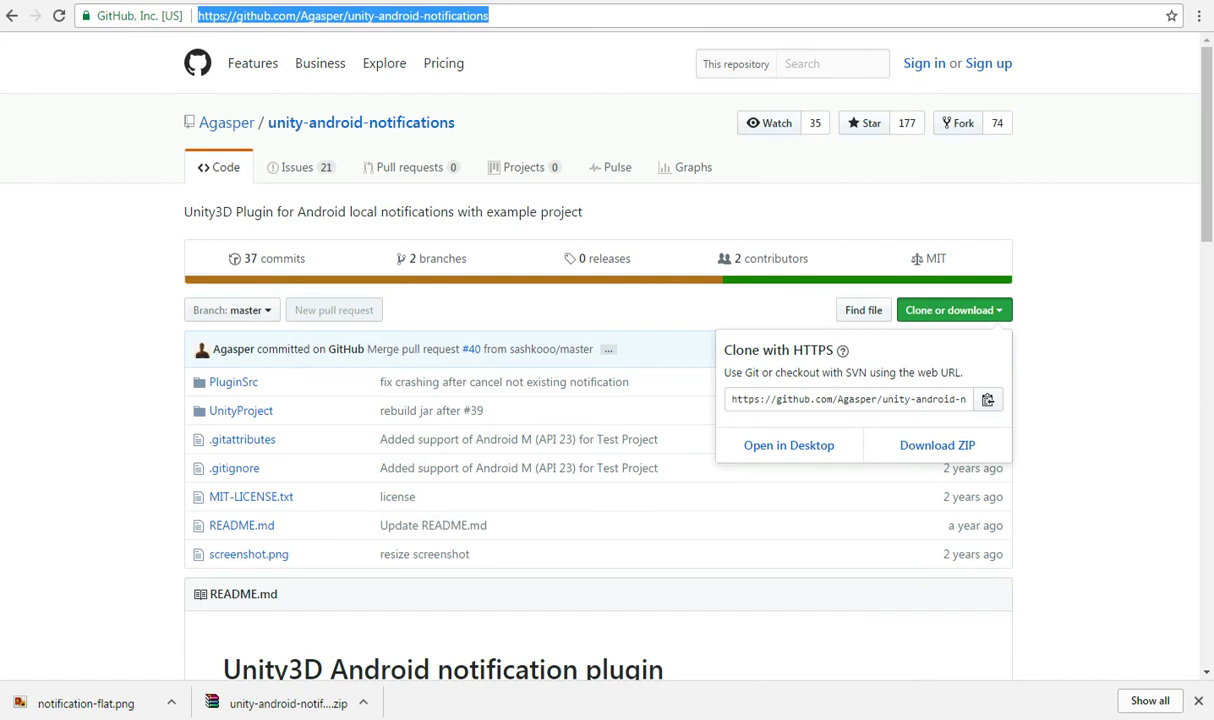
key("alt+Tab")
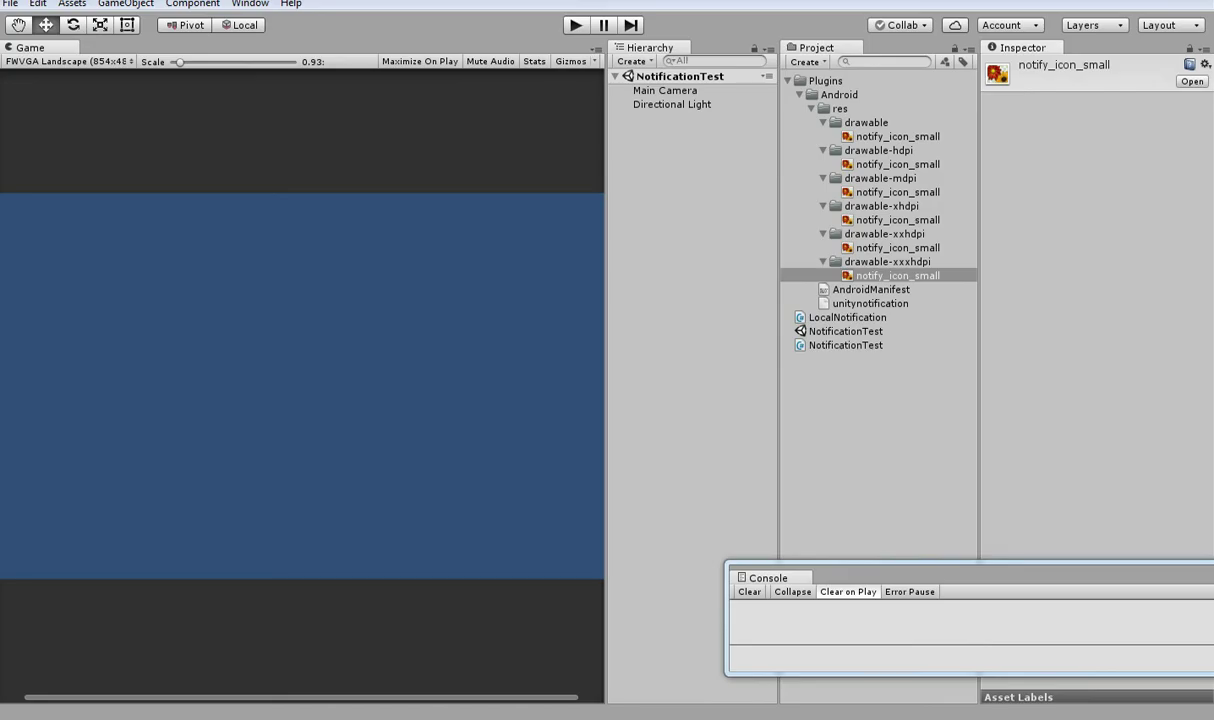